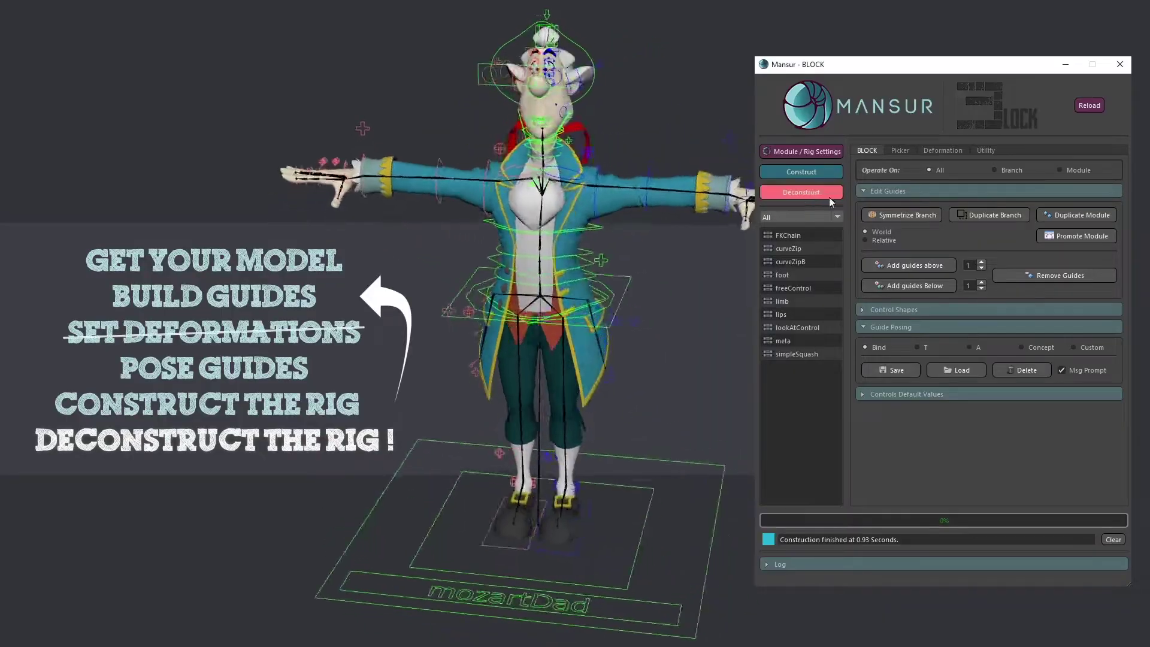
Step: Deconstruct the mozartDad rig back to its guides
click(829, 193)
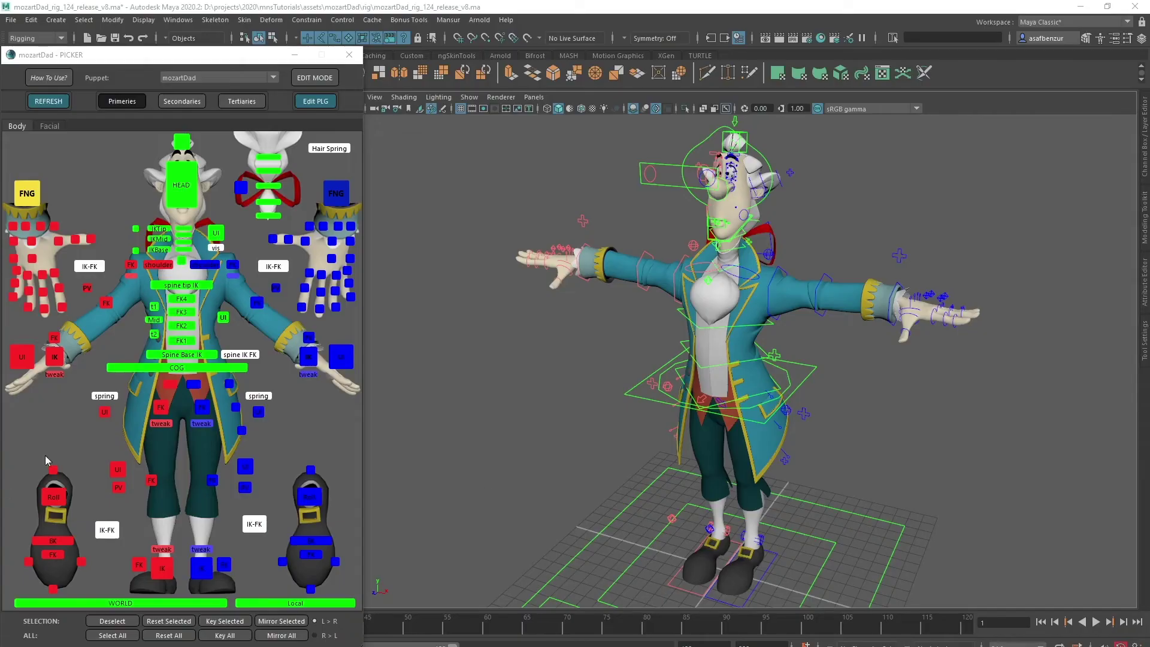
Step: Try posing the left leg's IK control and the left foot's roll control, and undo the changes
drag(765, 354, 760, 375)
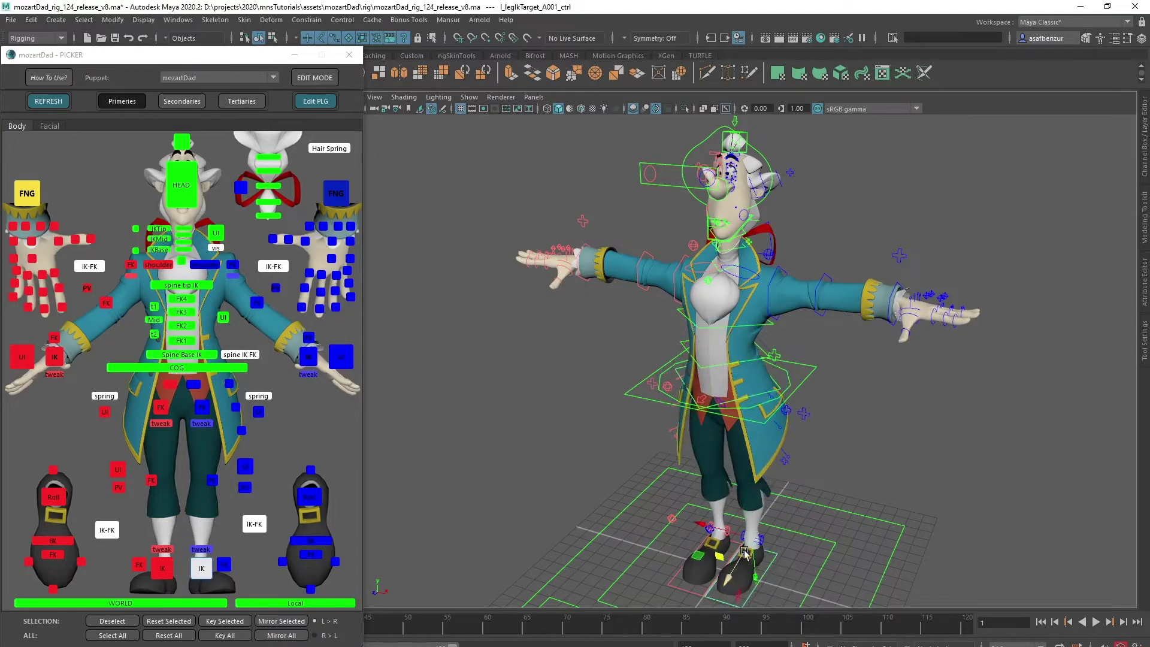
drag(757, 569, 756, 564)
alt+drag(756, 564, 647, 551)
alt+middle_drag(646, 550, 700, 461)
alt+right_drag(701, 461, 756, 454)
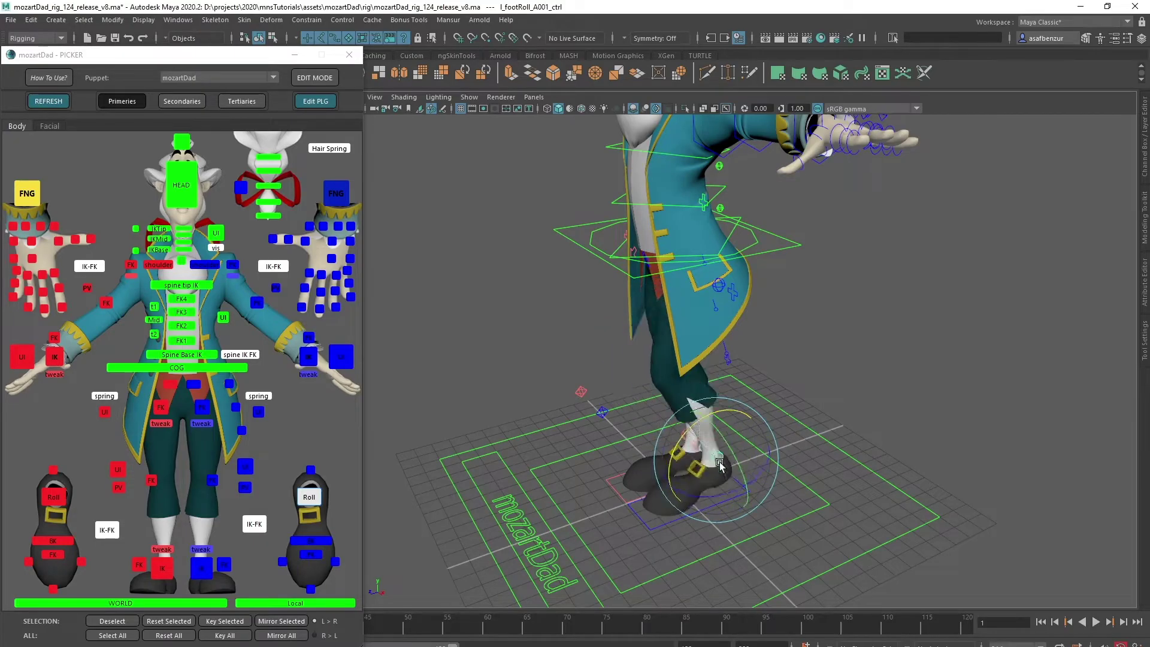
key(ctrl+z)
key(ctrl+z)
alt+drag(735, 467, 839, 455)
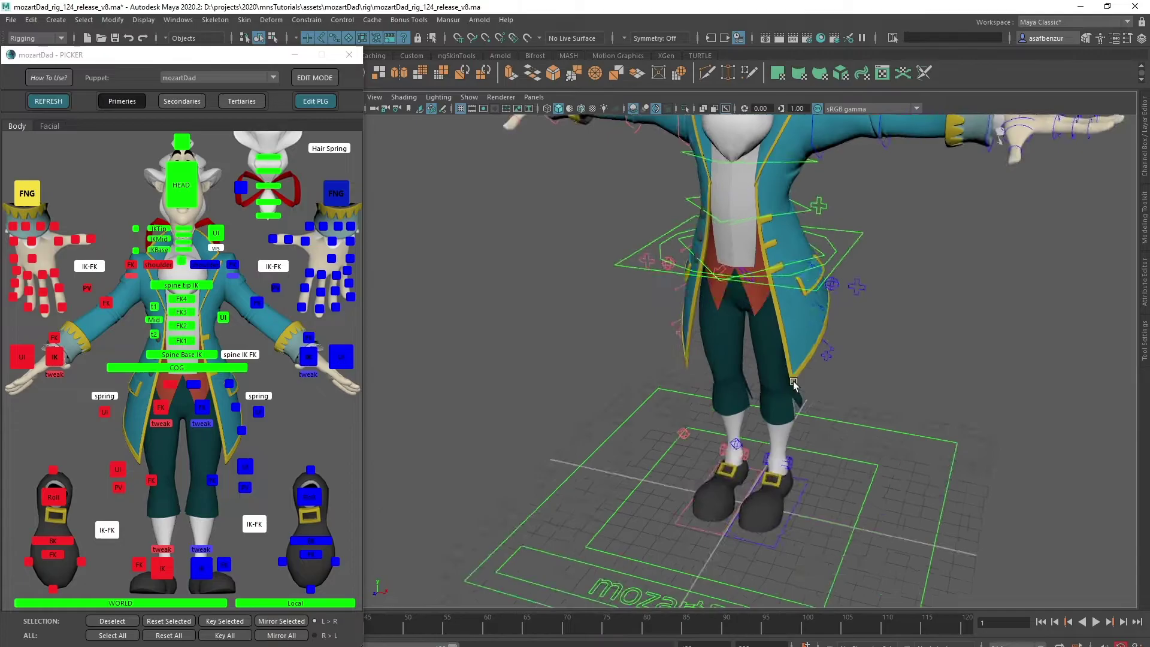
Step: Try moving the spine tip IK control and undo the move
alt+middle_drag(805, 191, 803, 359)
click(812, 330)
key(w)
drag(780, 286, 791, 309)
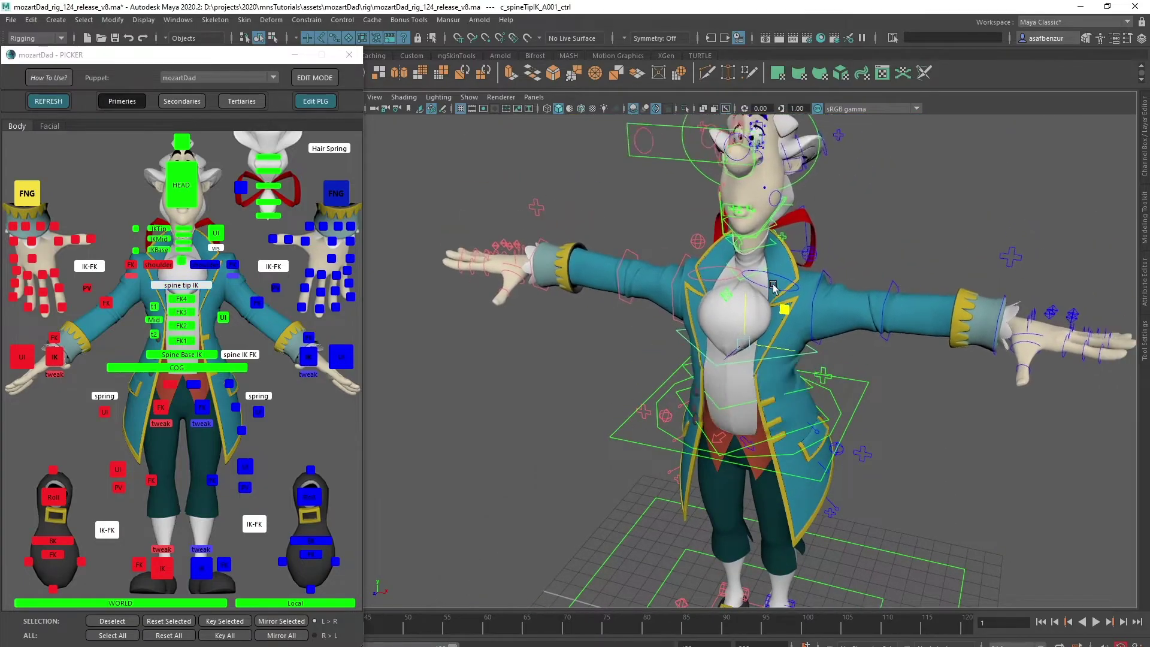
key(ctrl+z)
Step: Rotate the left and right shoulder controls together
click(871, 322)
alt+middle_drag(871, 322, 866, 402)
alt+right_drag(866, 401, 872, 398)
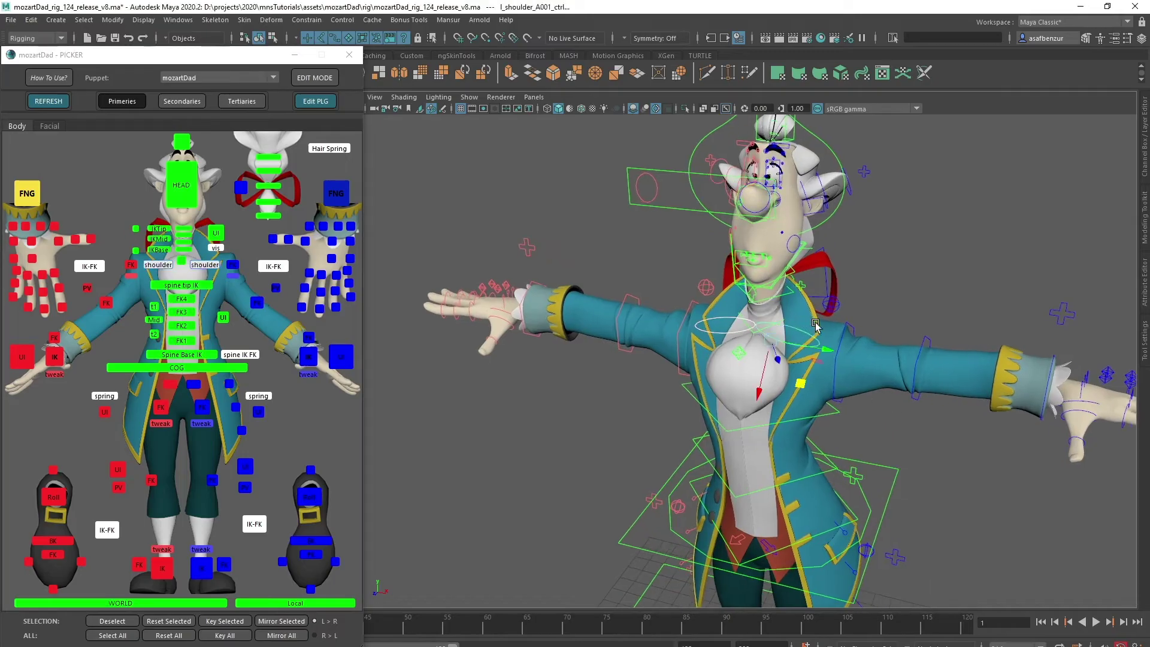
key(e)
drag(815, 323, 810, 308)
Step: Test the left hand's metacarpal splay controls by rotating them and checking how the fingers spread
alt+drag(1018, 365, 961, 362)
alt+middle_drag(961, 362, 686, 384)
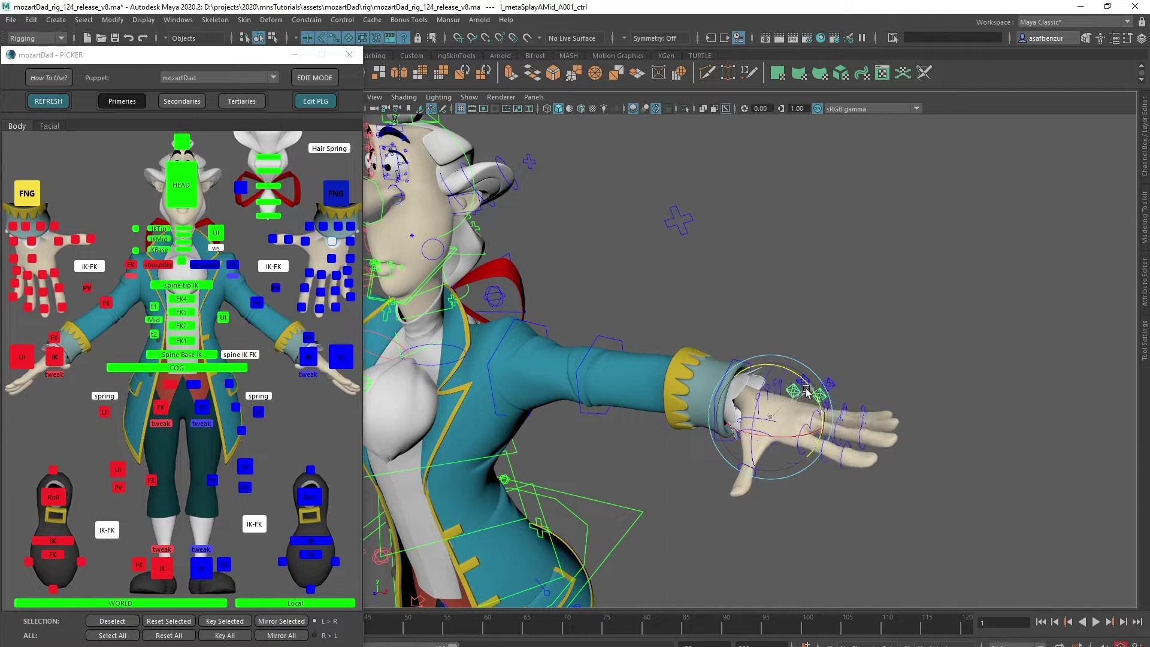
alt+drag(510, 304, 737, 439)
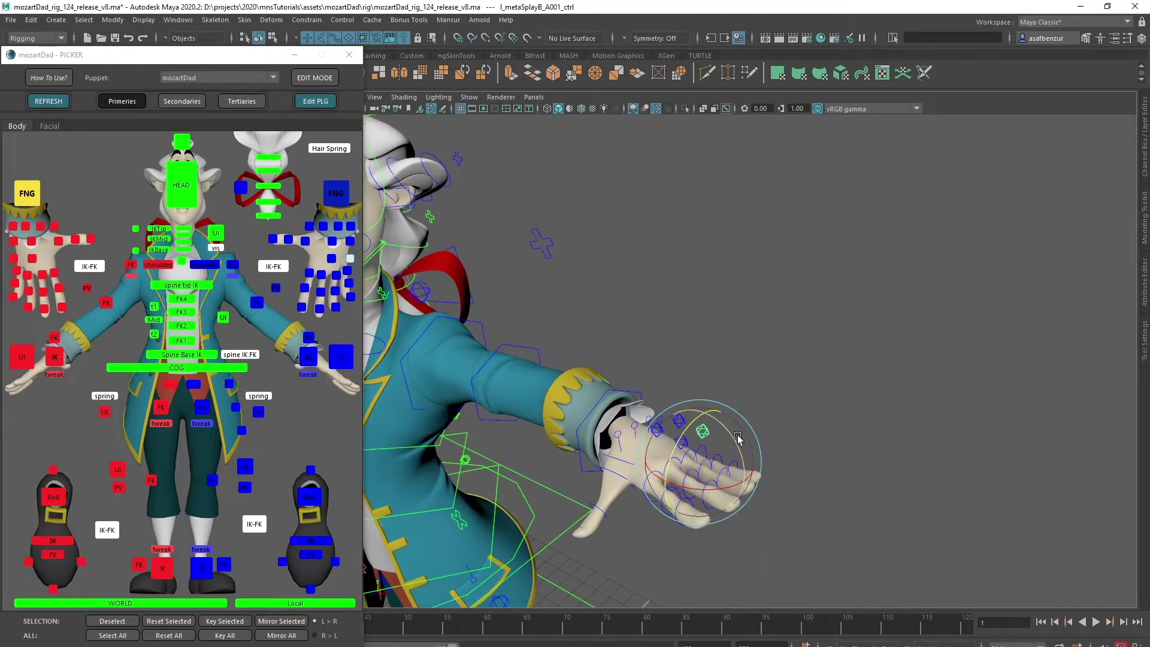
alt+drag(804, 395, 666, 404)
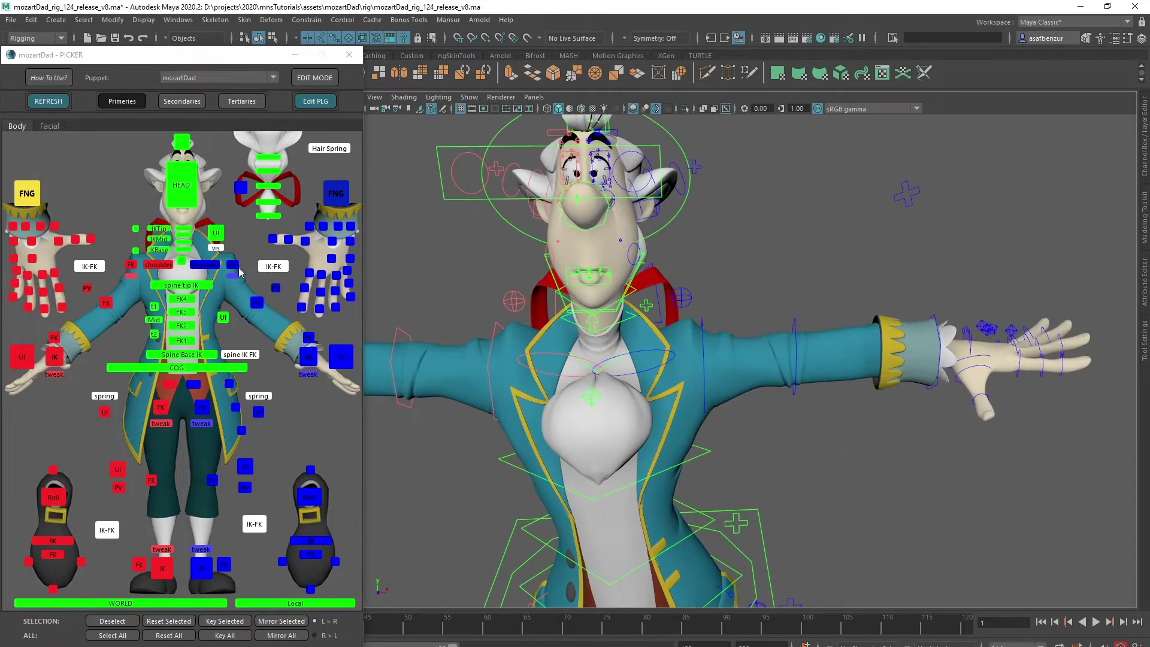
Step: Switch the left arm between IK and FK
click(273, 266)
alt+drag(599, 359, 658, 371)
alt+middle_drag(658, 371, 751, 417)
Step: Test the head's upper and lower squash handles from the facial picker
click(49, 126)
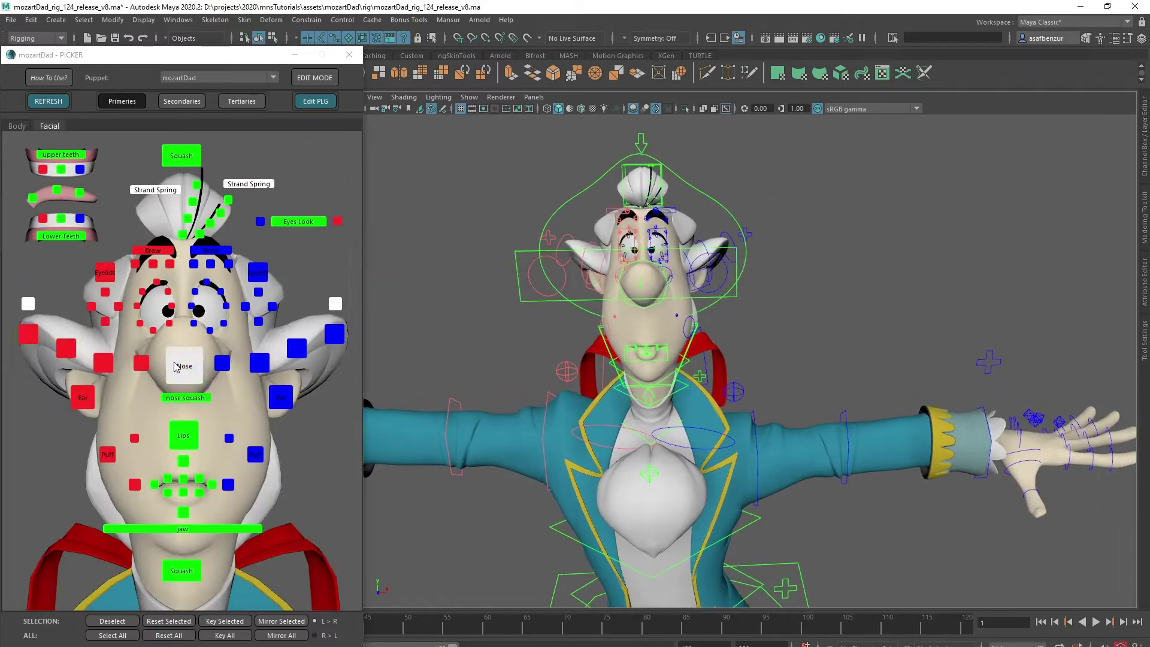
click(181, 155)
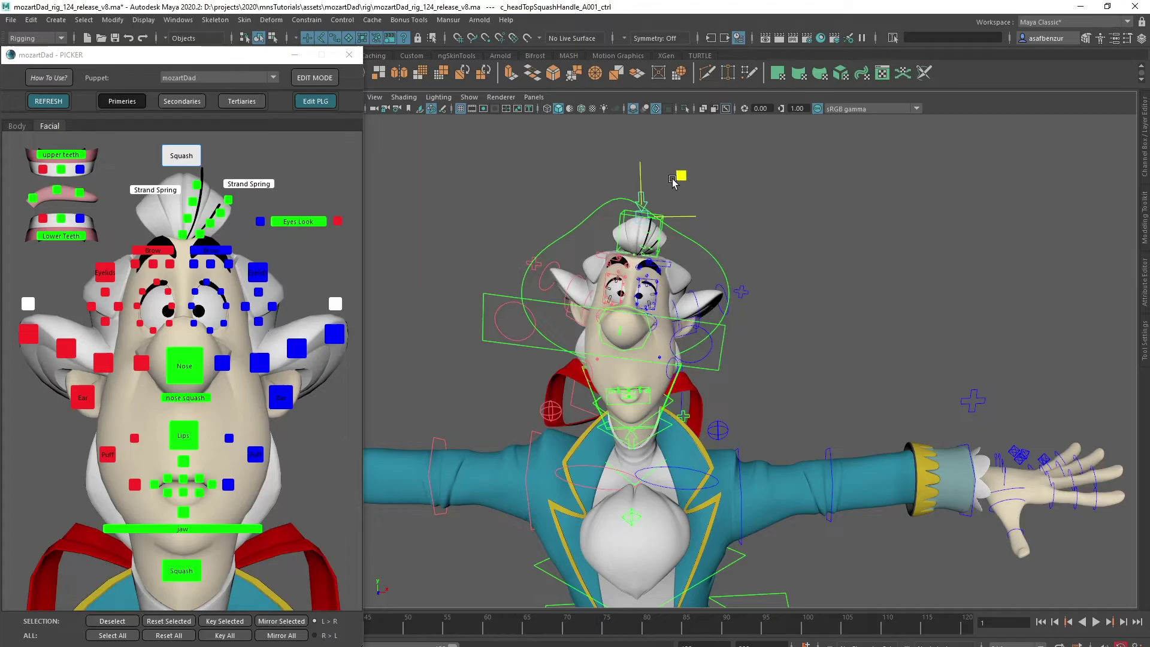
click(181, 571)
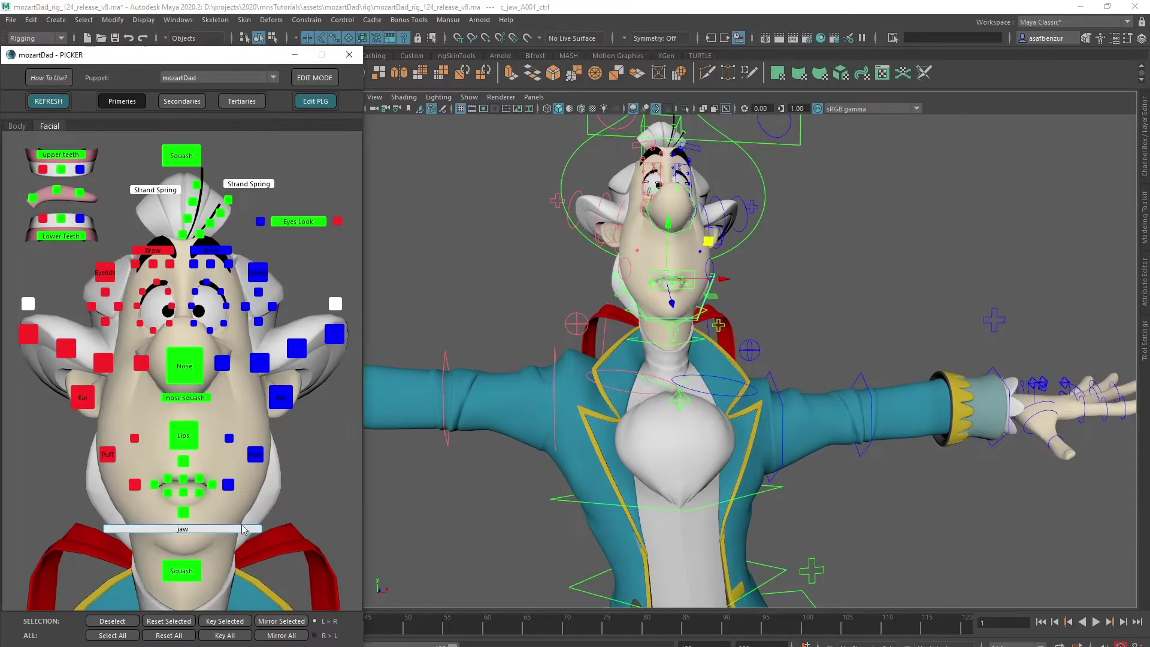
Step: Rotate the jaw control to open the mouth and reposition the controls at both lip corners
alt+drag(678, 245, 753, 290)
key(e)
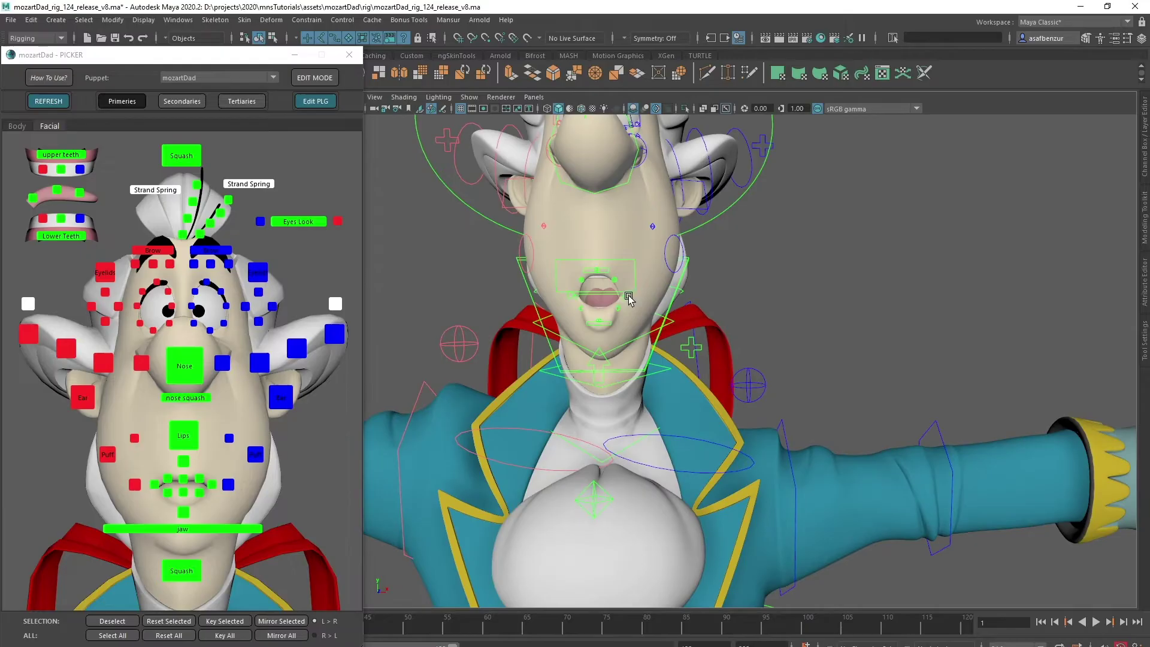
key(w)
mouse_move(575, 306)
alt+mouse_down()
mouse_move(581, 293)
mouse_move(582, 320)
alt+mouse_up()
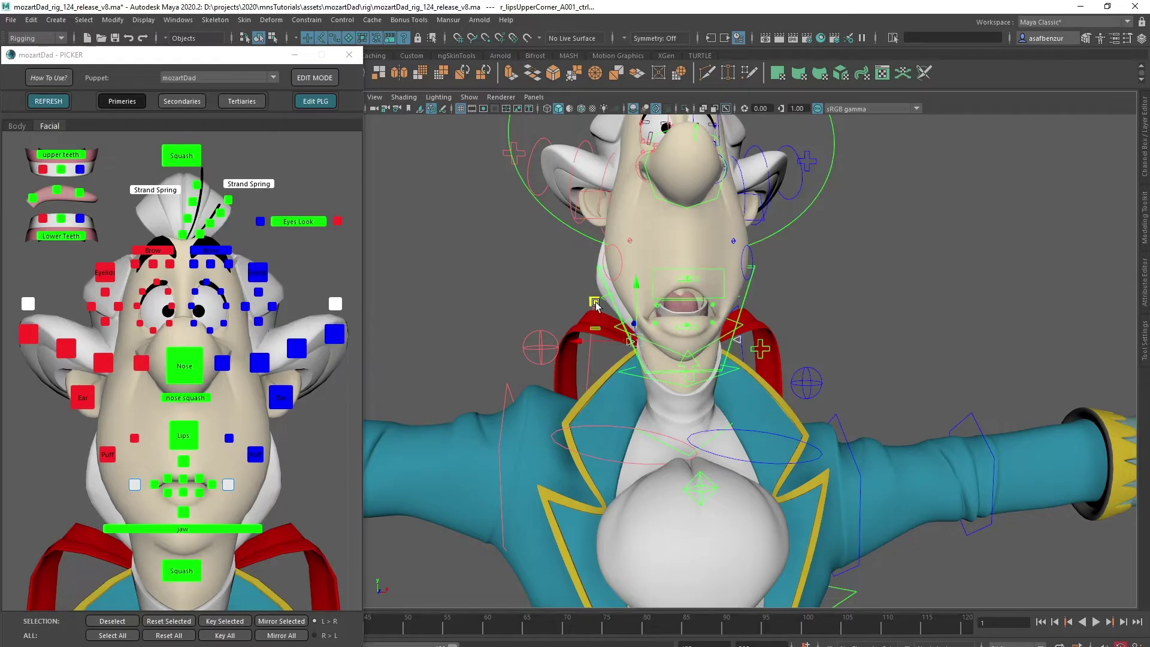
click(580, 354)
Step: Test the nose by moving its control on the face
alt+right_drag(779, 335, 748, 338)
alt+middle_drag(748, 338, 636, 416)
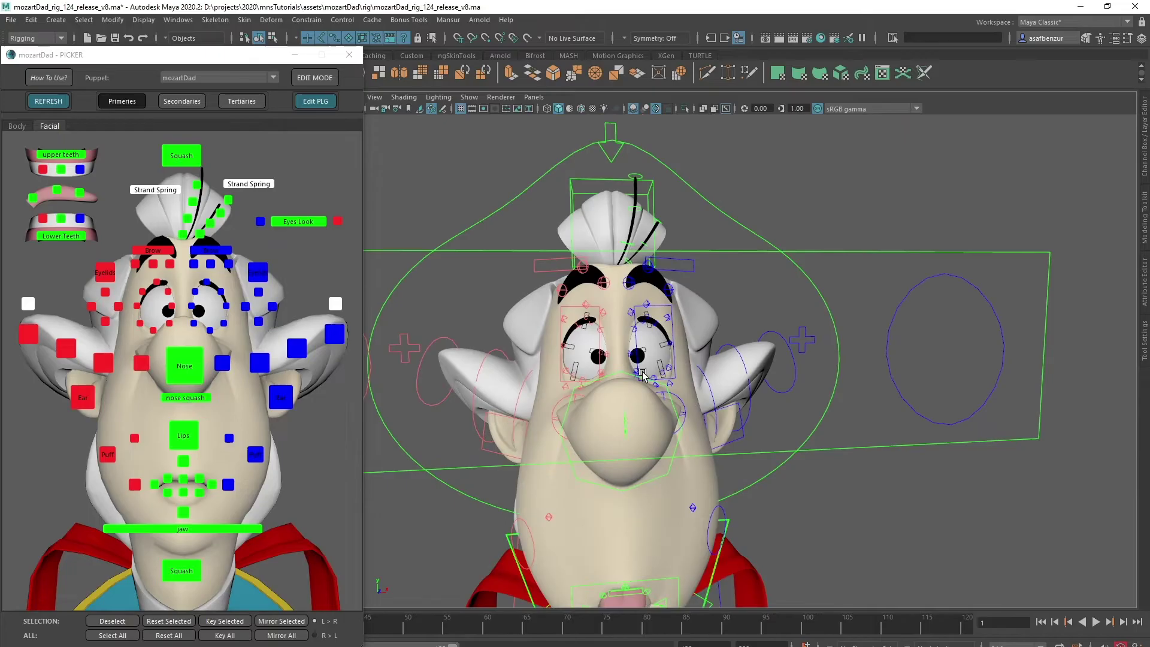
drag(624, 411, 610, 395)
Step: Try adjusting a left eyelid control and undo the change
alt+right_drag(636, 263, 669, 438)
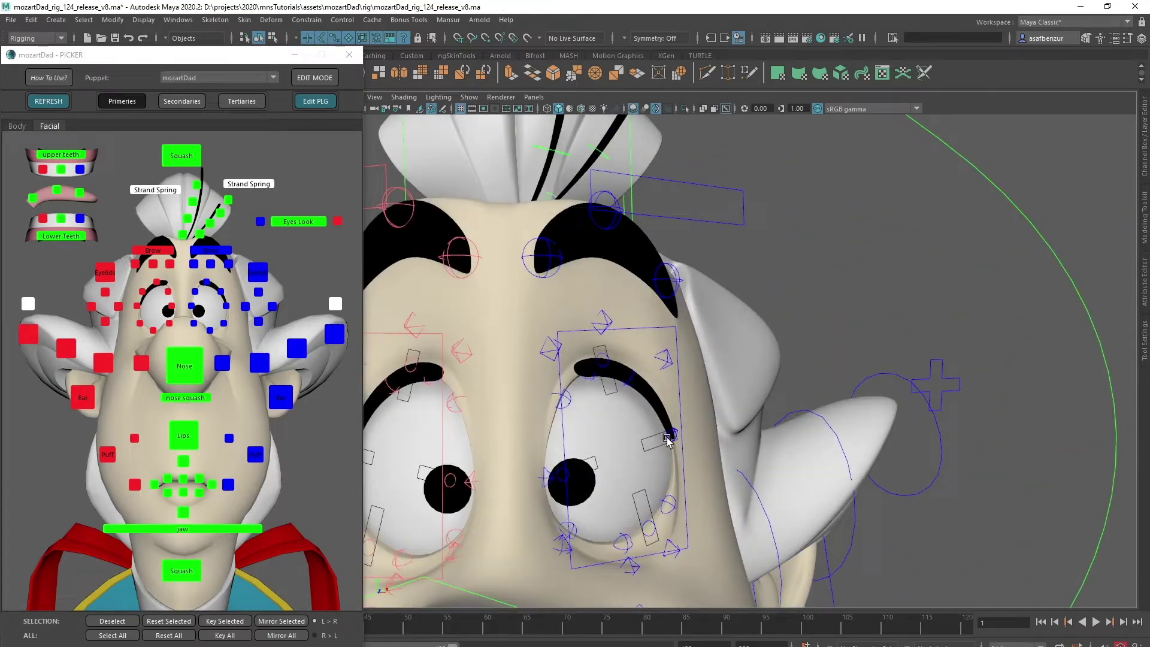
drag(652, 443, 642, 447)
key(ctrl+z)
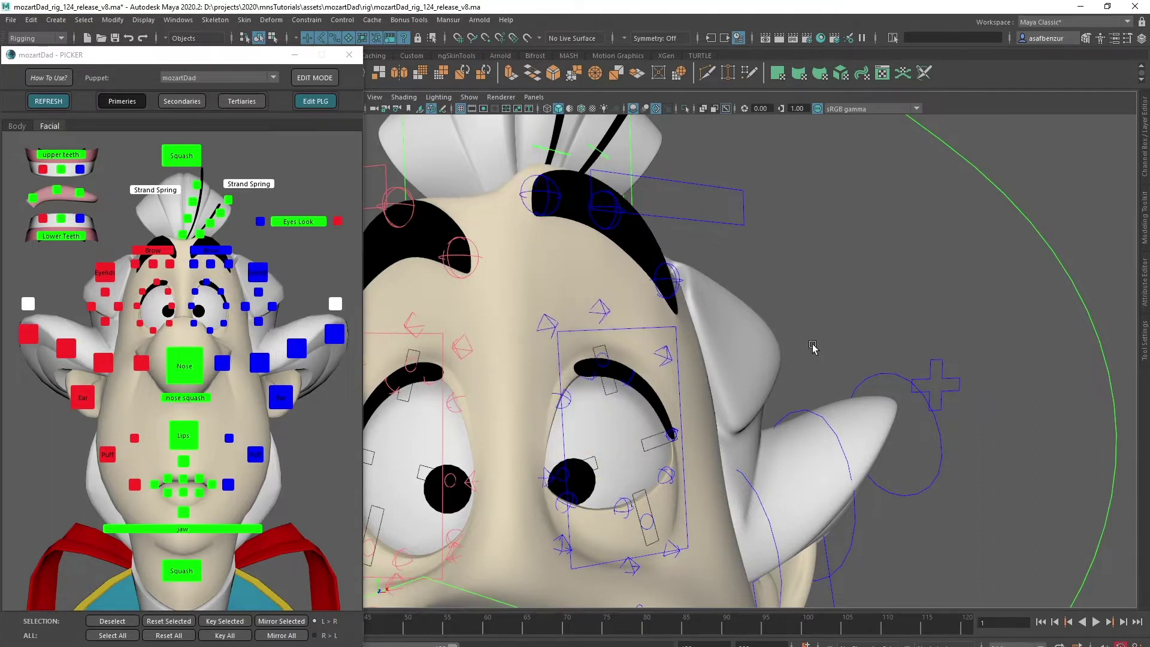
Step: Play the timeline with the whole head in view to check the spring motion of the ears and hair
alt+right_drag(832, 416, 665, 351)
mouse_move(664, 351)
alt+mouse_down()
mouse_move(629, 357)
mouse_move(646, 346)
alt+mouse_up()
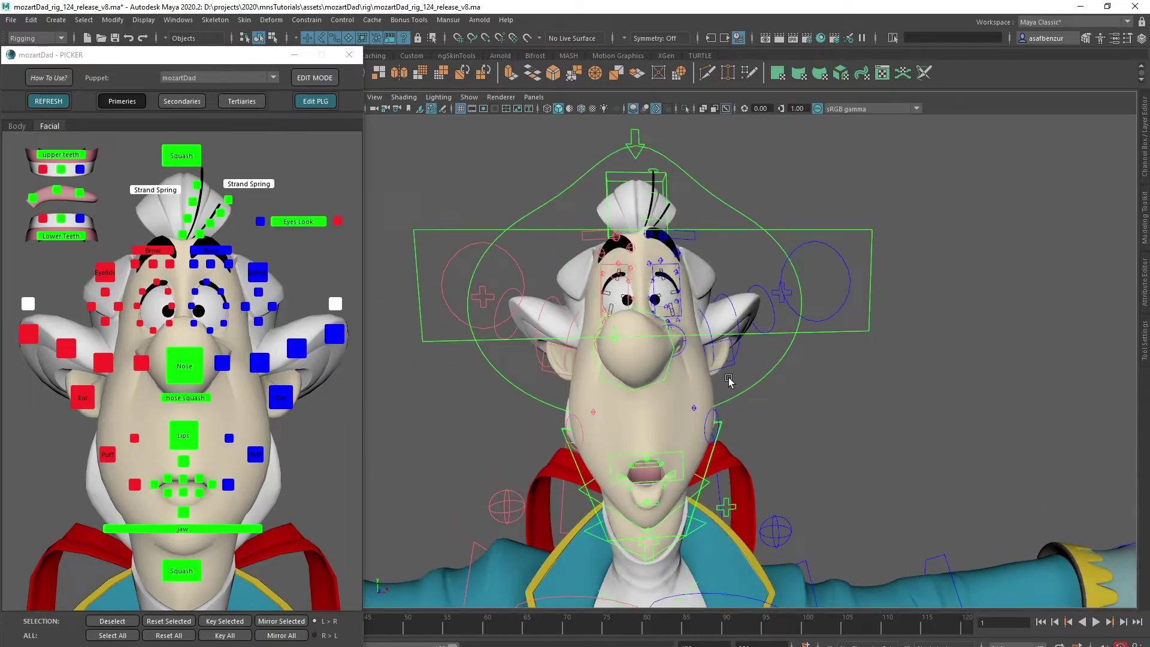
click(1096, 622)
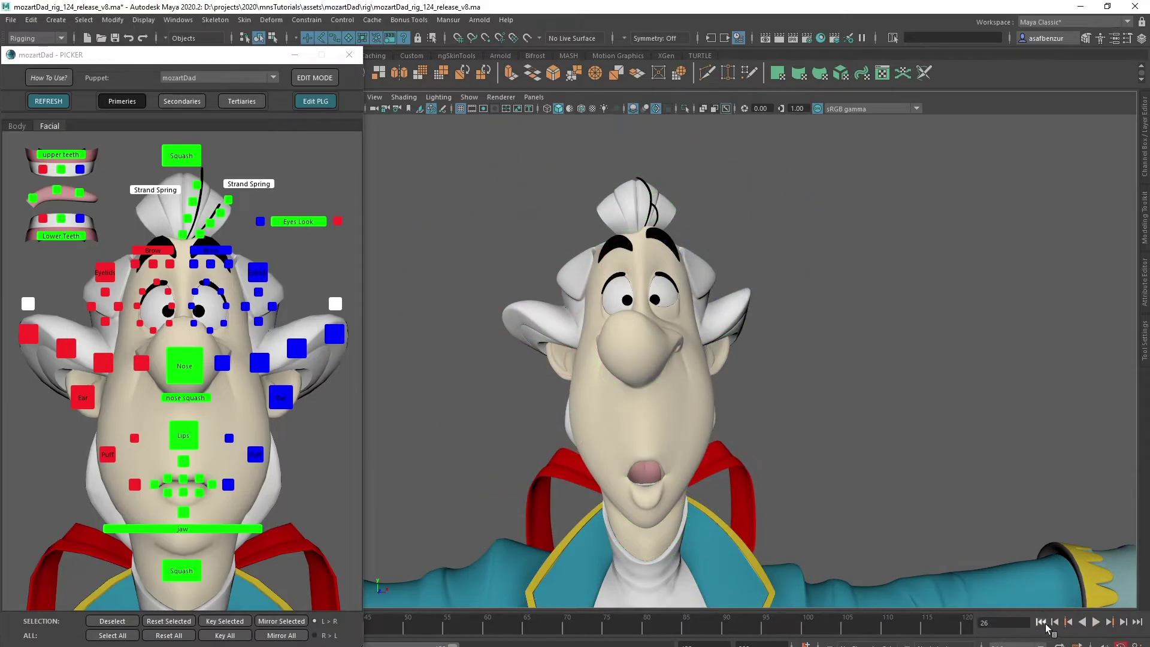
click(1095, 622)
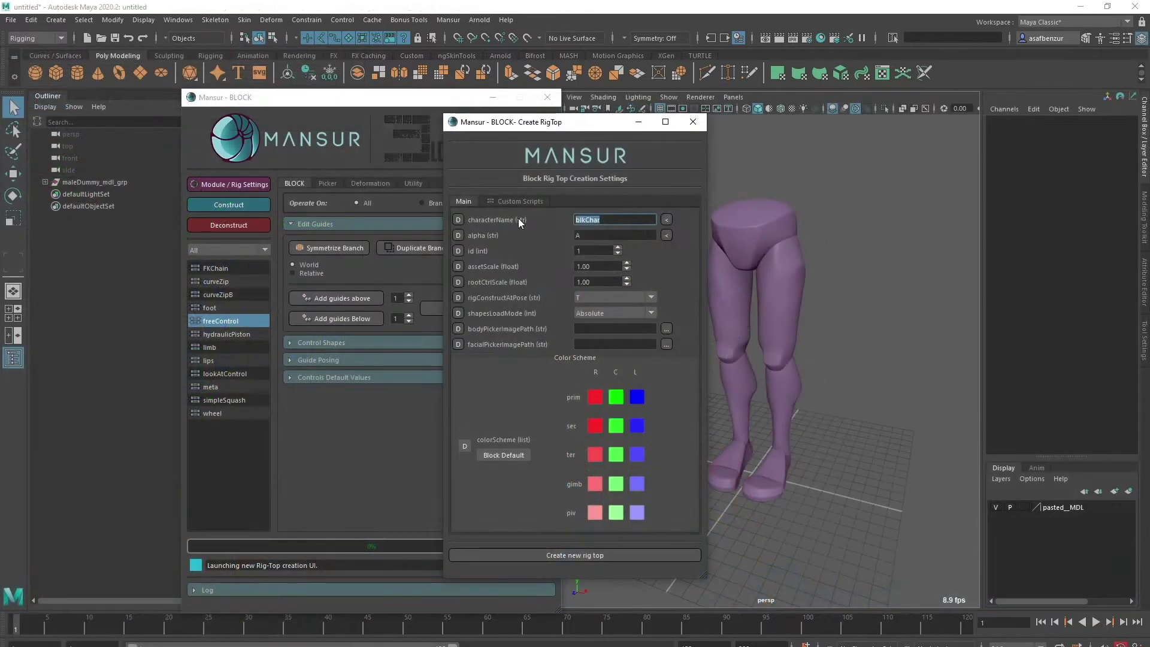
Step: Create a new rig top for the character named maleDummy
click(617, 555)
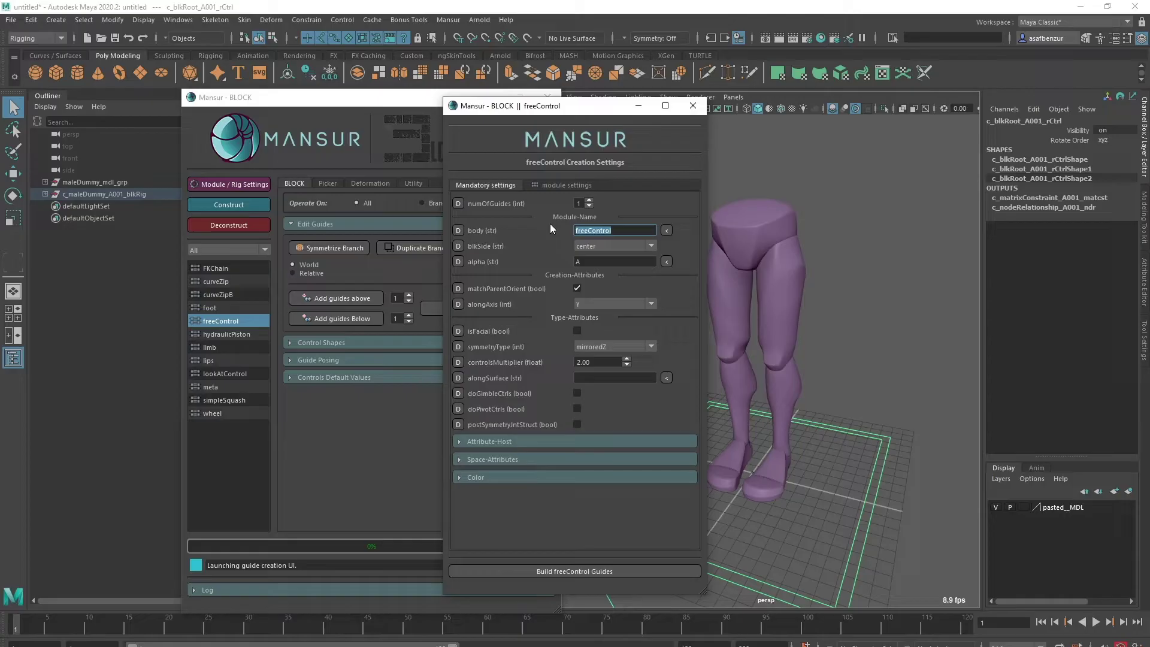
Step: Build a center freeControl guide named cog and place it at hip height, at Translate Y 96.805
text(cog)
click(574, 570)
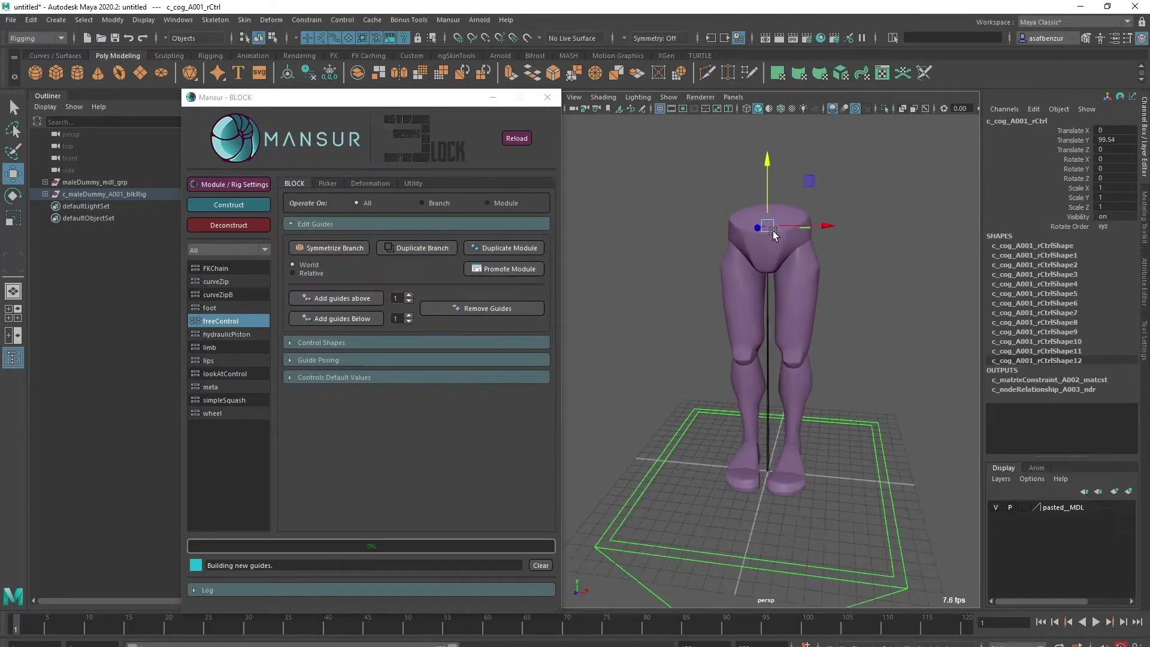
scroll(763, 188, up, 2)
alt+drag(749, 152, 716, 264)
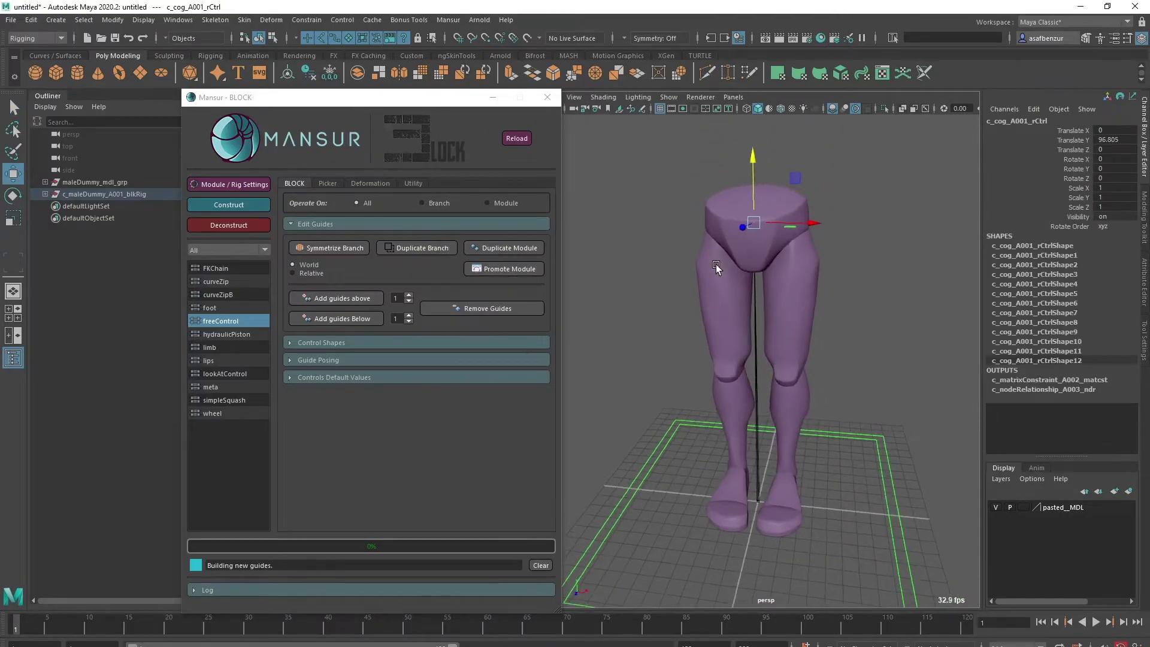
Step: Show the model in wireframe and set the pasted__MDL display layer to reference
key(4)
double_click(1025, 507)
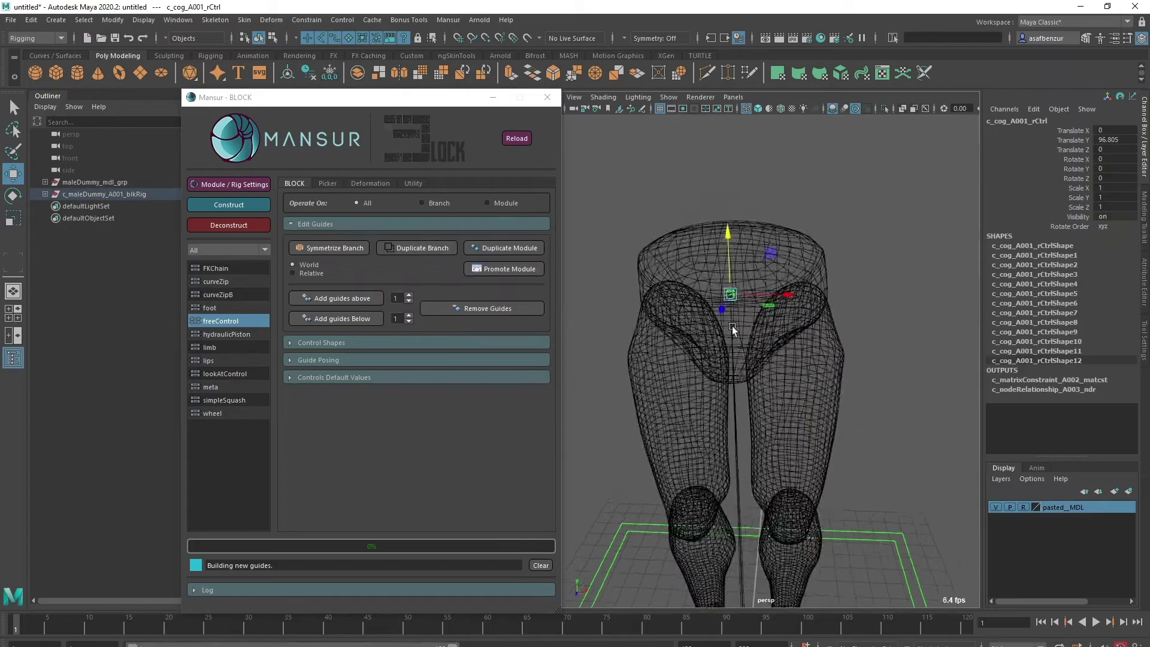
Step: Build a three-guide limb module named leg on the left side under the cog, with mirroredX symmetry
double_click(228, 348)
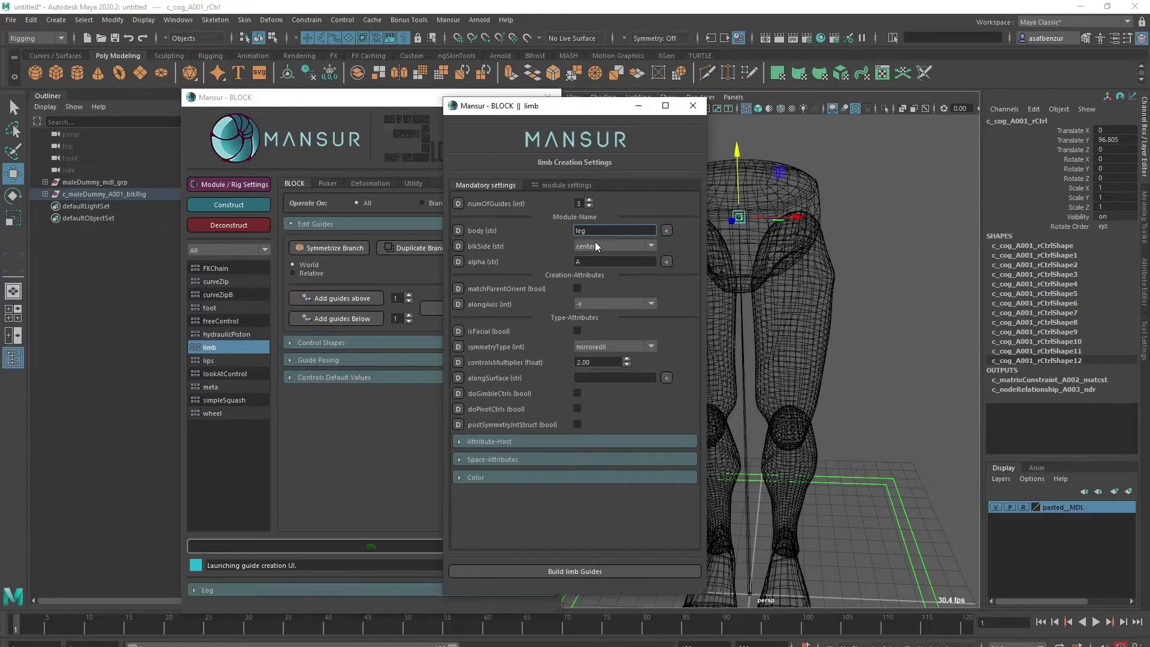
click(544, 184)
click(481, 185)
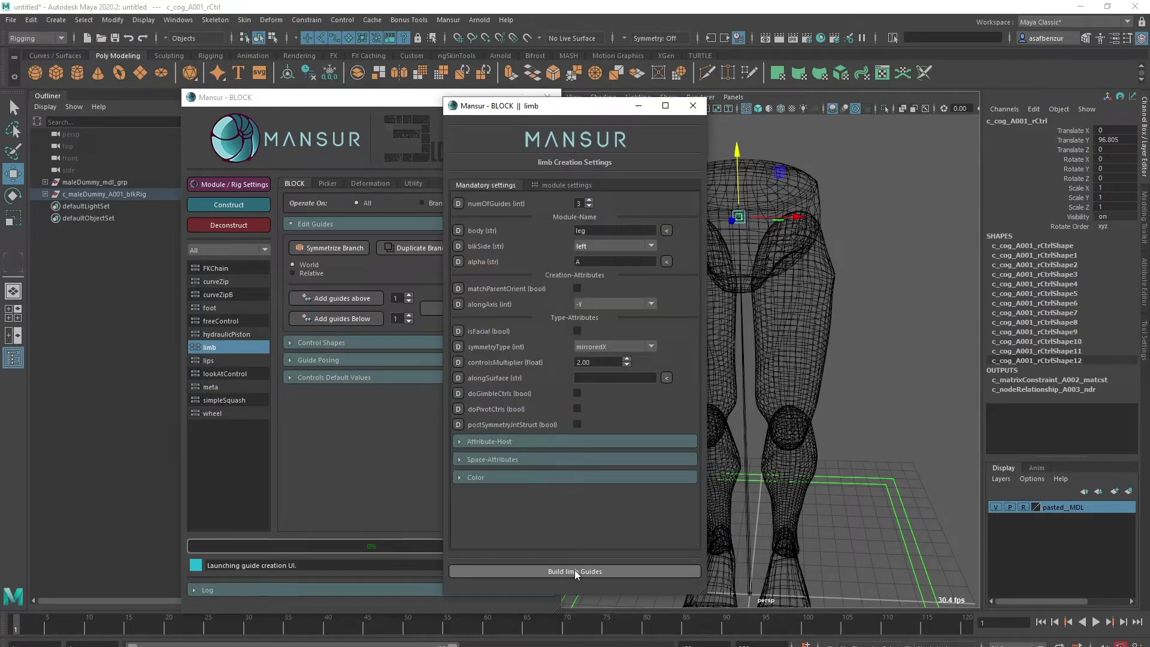
click(573, 570)
Step: Position the left leg's upper guides along the hip and knee of the model
alt+drag(692, 278, 749, 288)
drag(726, 294, 774, 307)
drag(782, 350, 795, 339)
alt+drag(805, 335, 795, 298)
key(e)
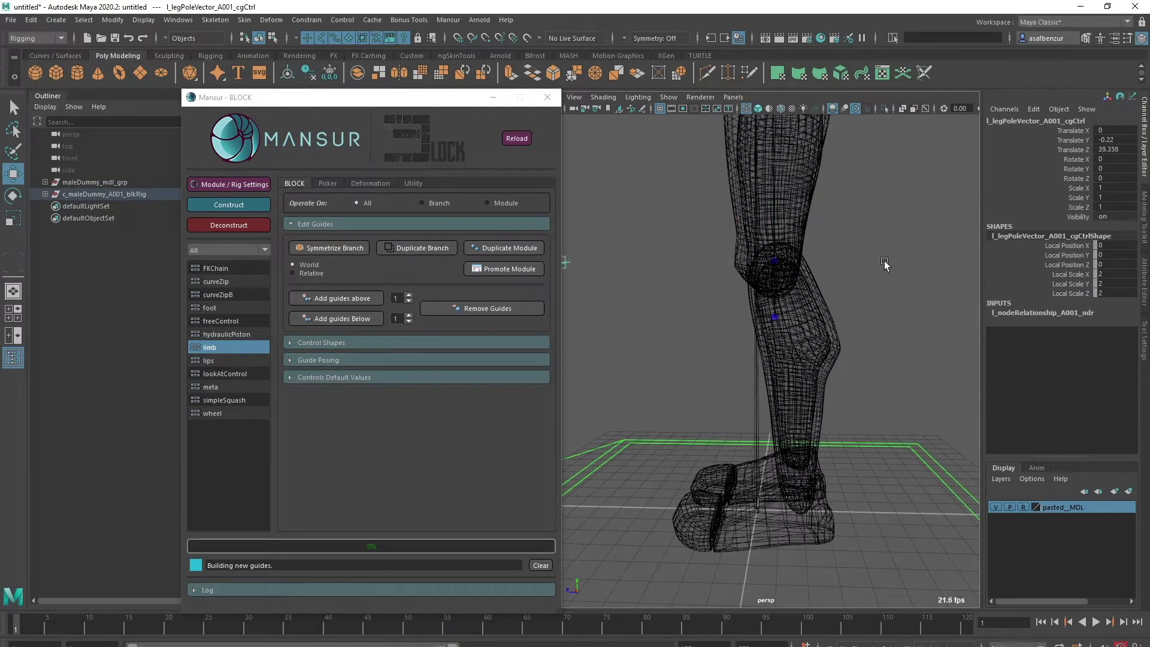
Step: Adjust the leg guides' rotation at the knee and move the third guide down to the ankle, at Translate Y 41.047
scroll(792, 306, up, 1)
key(e)
drag(793, 301, 797, 298)
click(768, 301)
key(w)
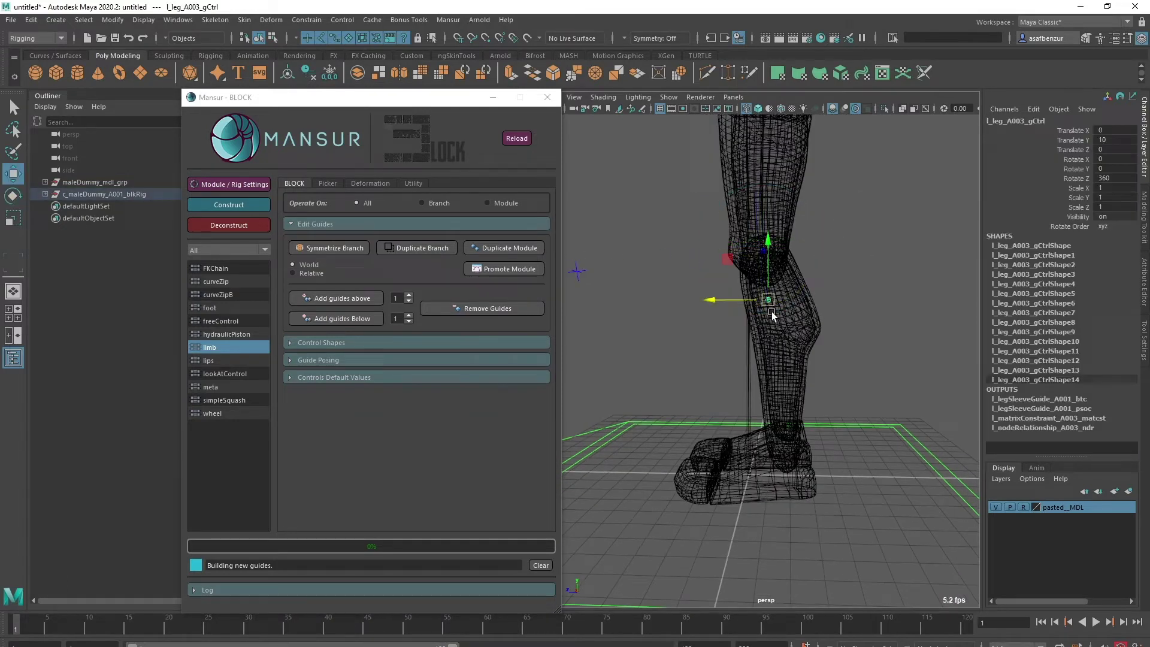
Step: Return to shaded display and set the pasted__MDL layer to template
key(5)
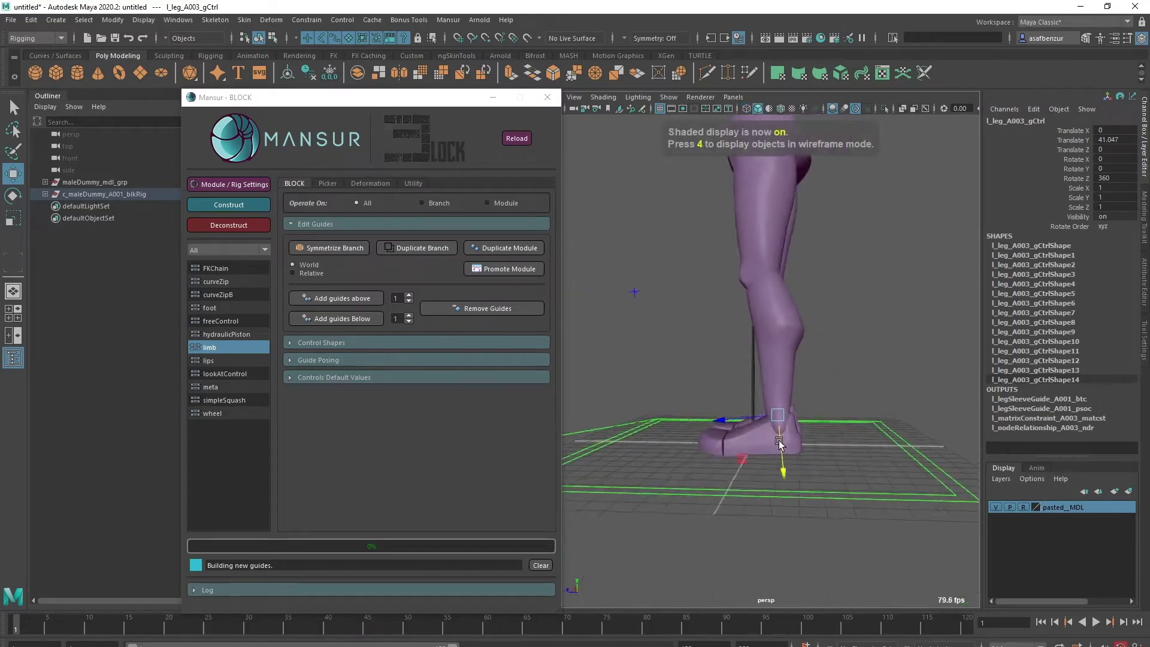
click(1023, 506)
click(898, 384)
alt+drag(885, 383, 616, 457)
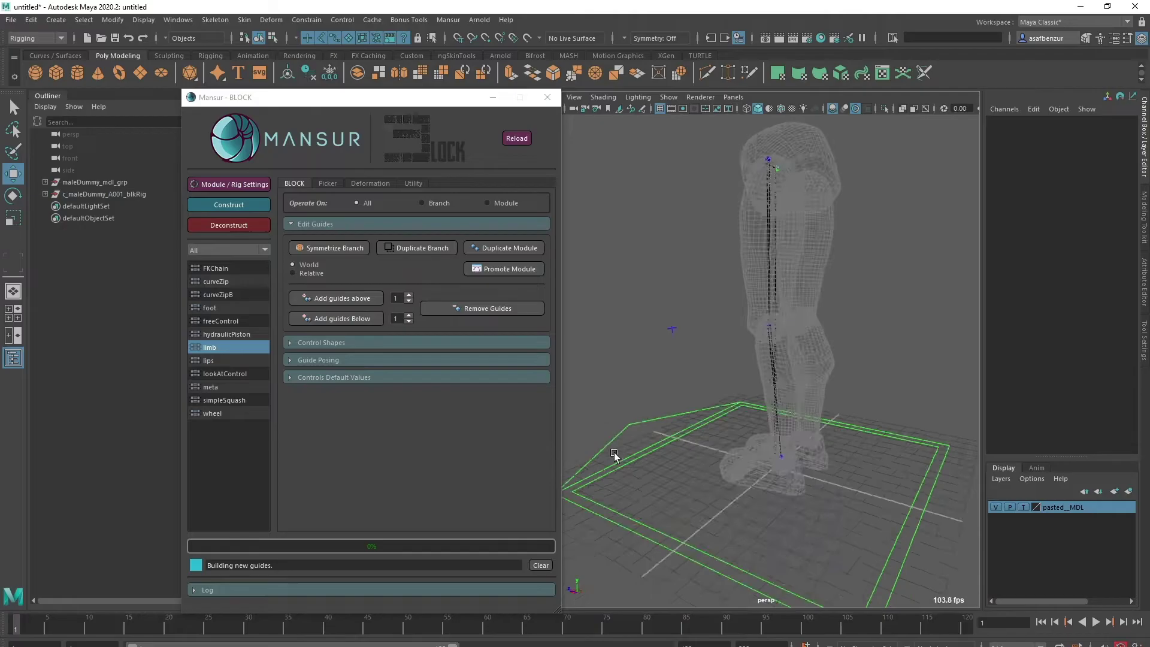
Step: Construct the rig from the guides to test the left leg, undoing the test changes
alt+right_drag(616, 457, 766, 364)
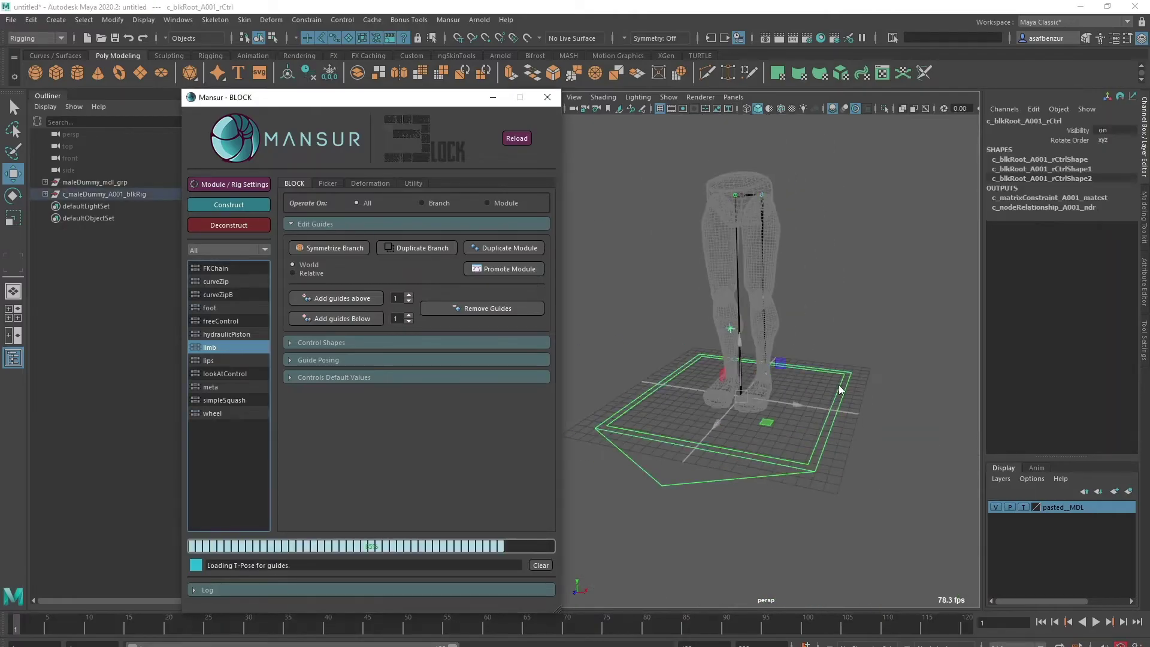
key(ctrl+z)
key(ctrl+z)
alt+drag(762, 346, 850, 384)
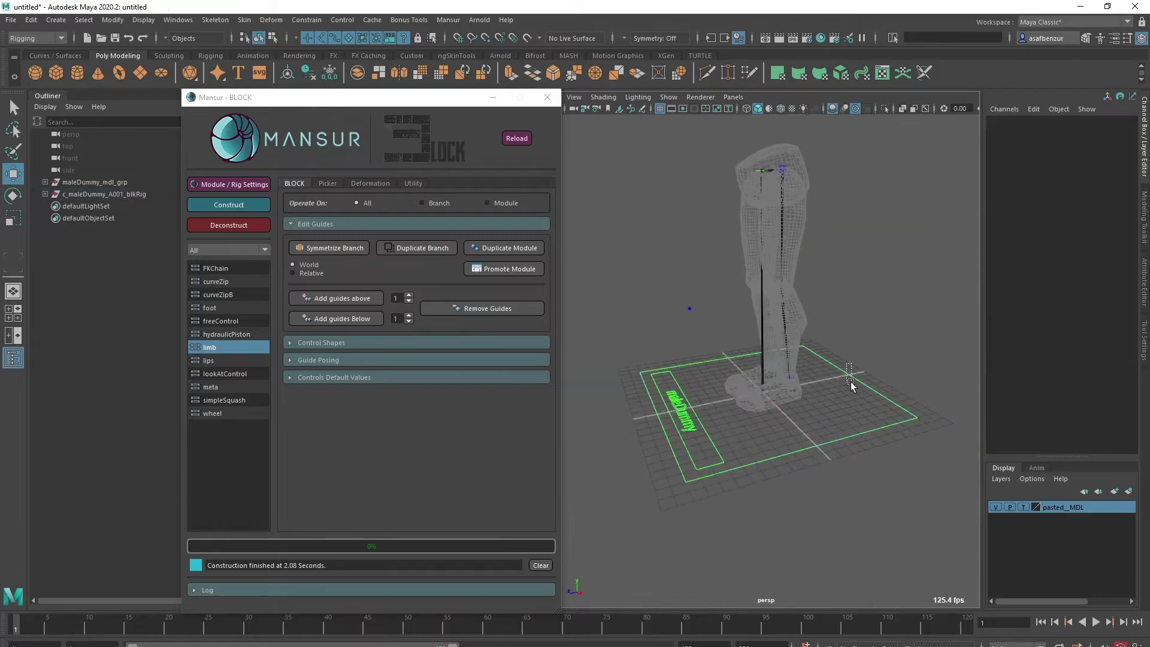
click(850, 384)
Step: Deconstruct the maleDummy rig back to its guides
click(262, 225)
alt+right_drag(653, 384, 738, 379)
alt+drag(738, 379, 878, 415)
alt+right_drag(878, 415, 797, 384)
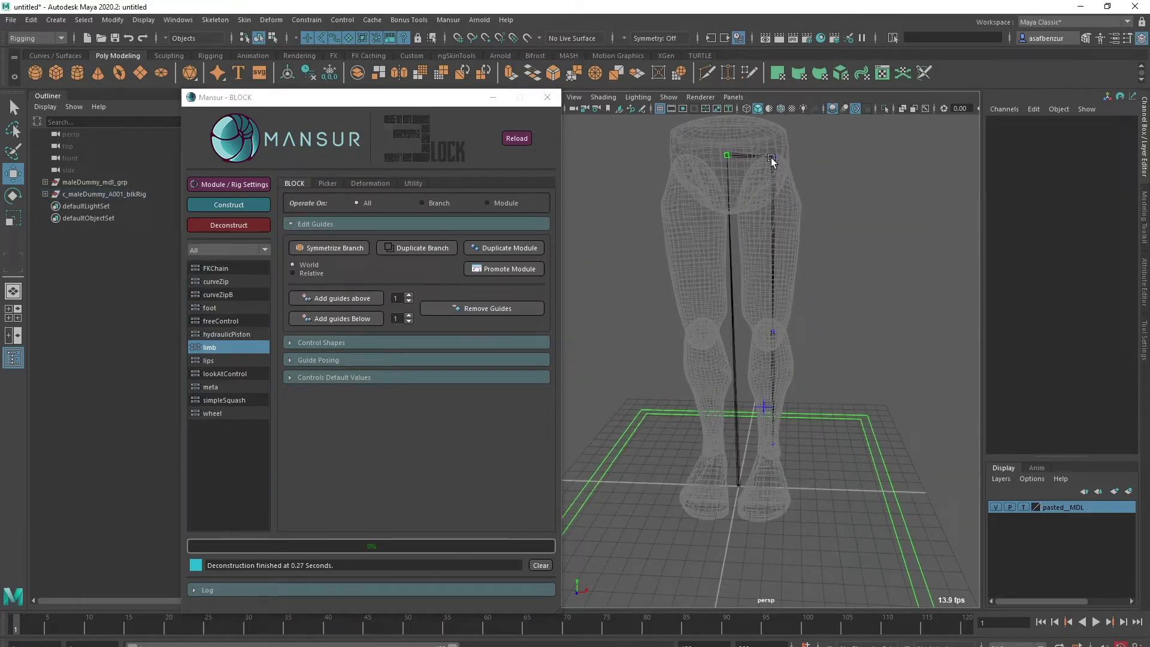
Step: Rotate the left leg's hip guide slightly to align the guide chain with the leg
click(772, 159)
key(e)
drag(812, 195, 807, 201)
click(834, 369)
Step: Build the guides of a left-side foot module with two guides under the left leg's ankle guide
alt+drag(834, 369, 736, 373)
alt+right_drag(737, 372, 862, 367)
click(895, 358)
scroll(896, 359, down, 3)
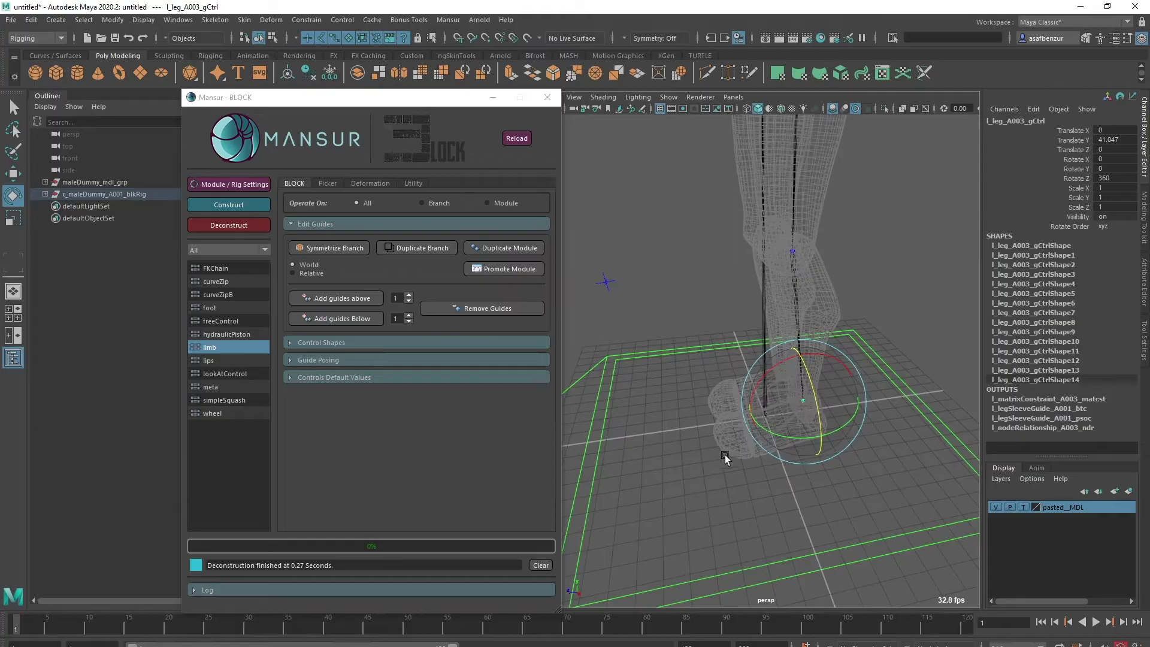
double_click(203, 308)
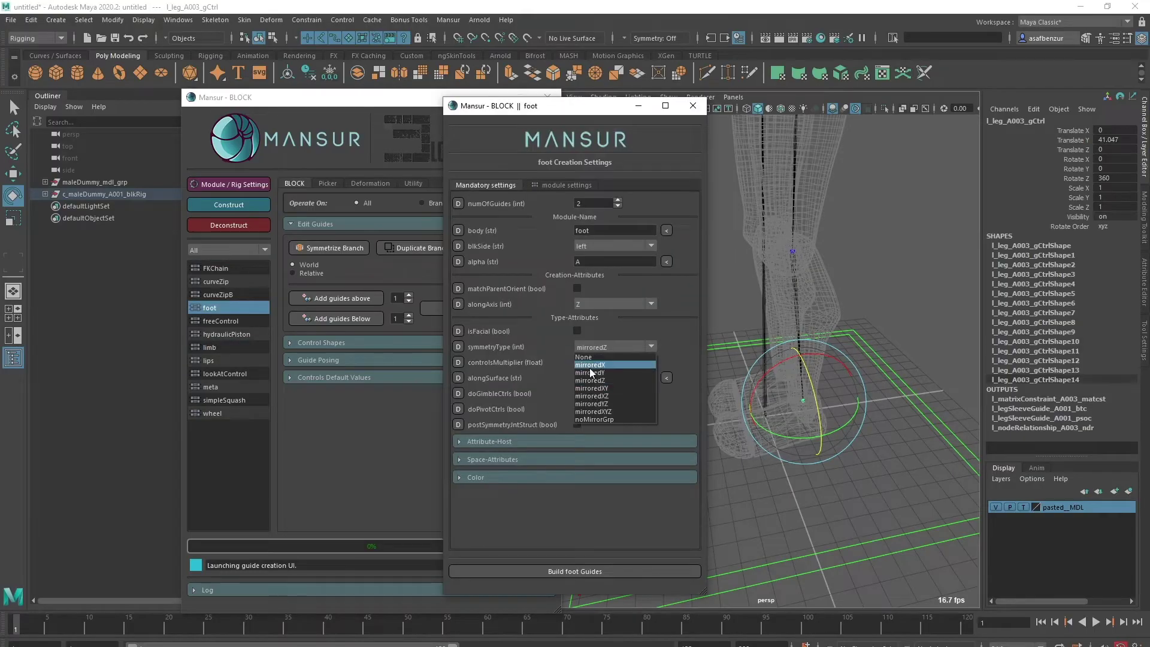
click(556, 185)
click(489, 389)
click(574, 571)
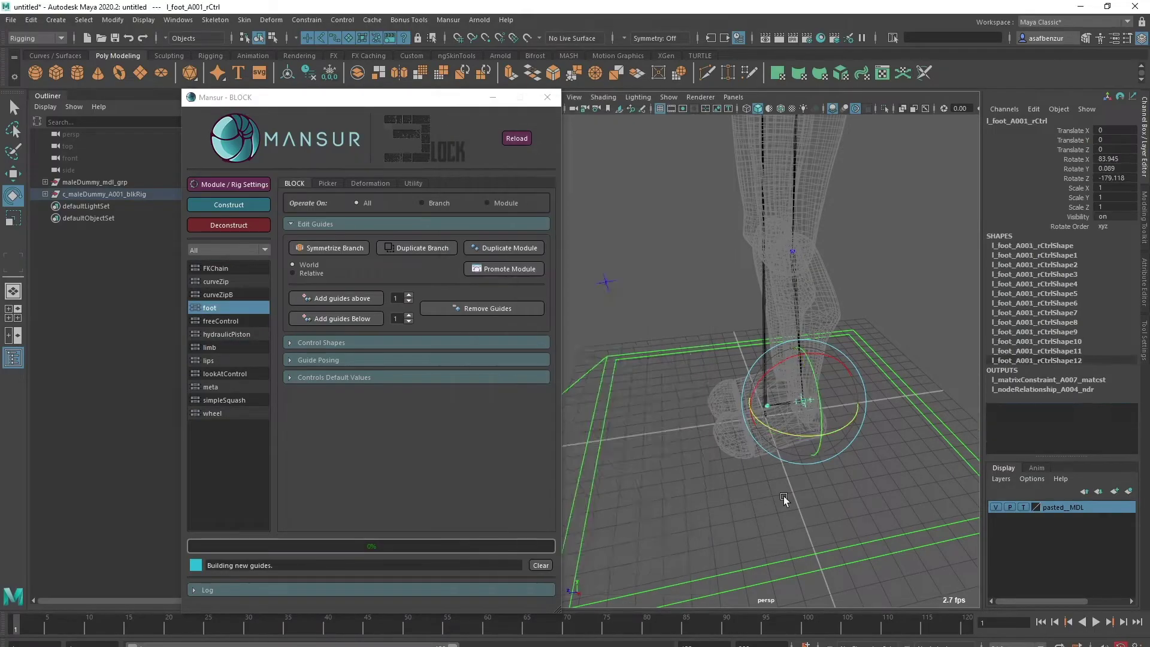
Step: Move the left foot module's end guide forward from the ankle toward the toes
click(802, 452)
alt+drag(934, 384, 847, 325)
alt+right_drag(846, 325, 778, 359)
key(w)
drag(732, 340, 670, 340)
click(719, 395)
mouse_move(724, 359)
alt+mouse_down()
mouse_move(801, 368)
mouse_move(838, 402)
mouse_move(706, 348)
alt+mouse_up()
alt+right_drag(707, 348, 743, 356)
click(853, 344)
alt+drag(742, 356, 770, 371)
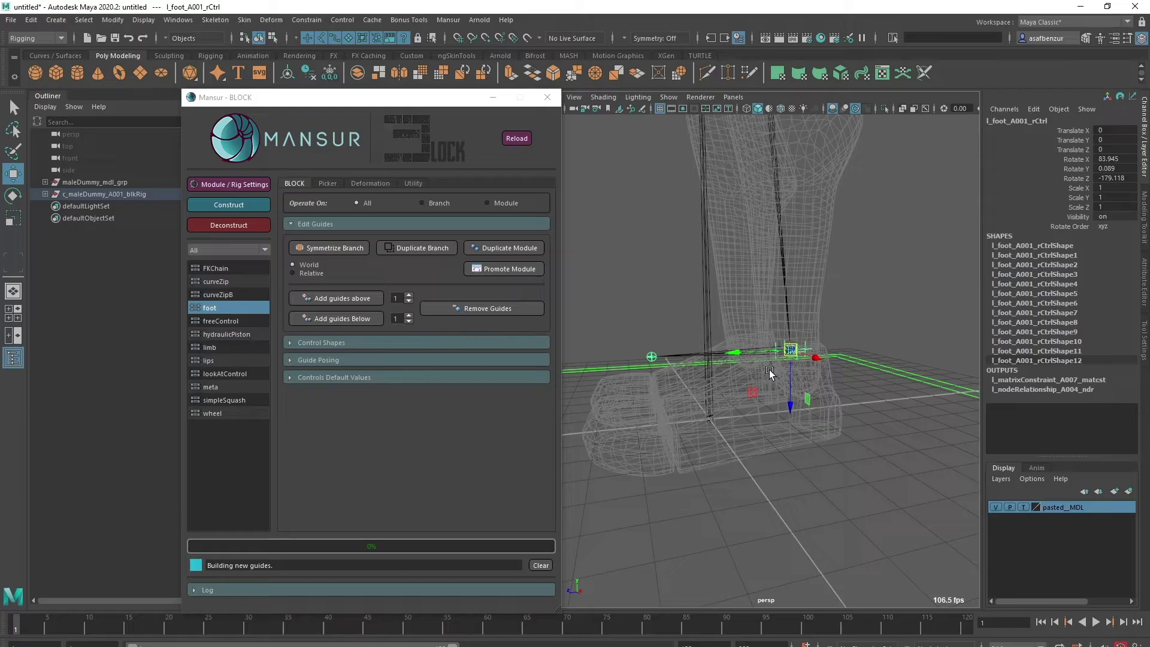
Step: Place the left foot's heel pivot guide at the back of the heel
alt+drag(693, 406, 743, 414)
click(742, 413)
click(826, 339)
alt+drag(869, 372, 804, 393)
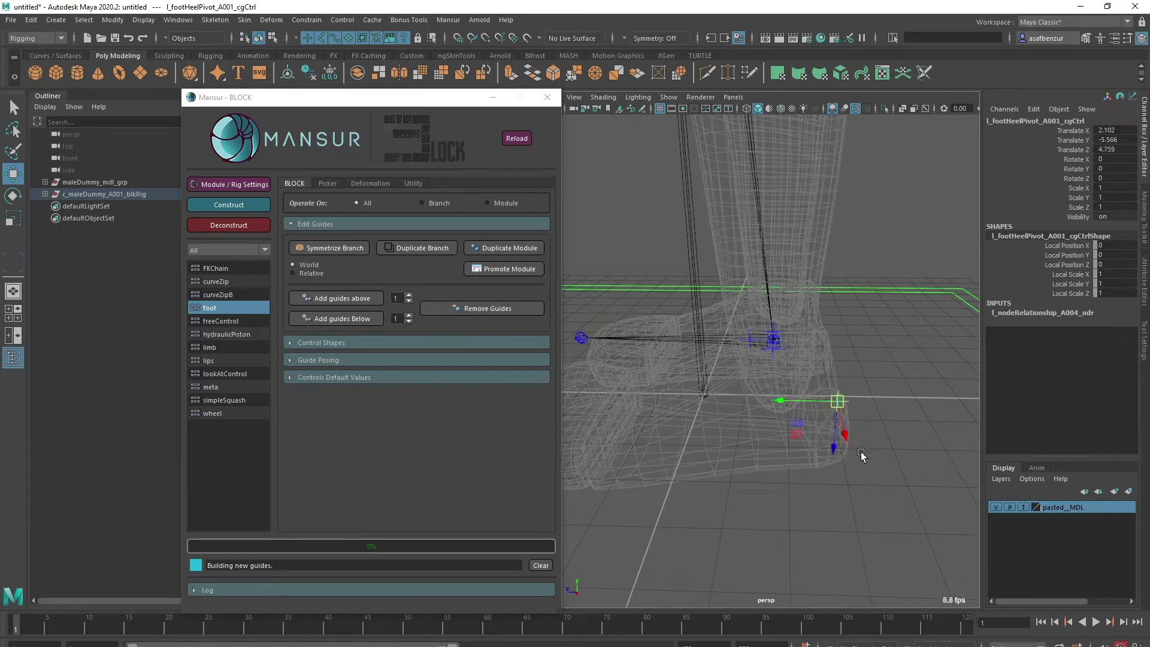
Step: Set the pasted__MDL layer to reference in wireframe display and place the left foot's outer pivot guide on the foot's outer edge
click(1023, 507)
alt+drag(838, 473, 942, 501)
key(4)
click(874, 384)
click(812, 340)
alt+drag(838, 359, 821, 401)
drag(814, 344, 828, 521)
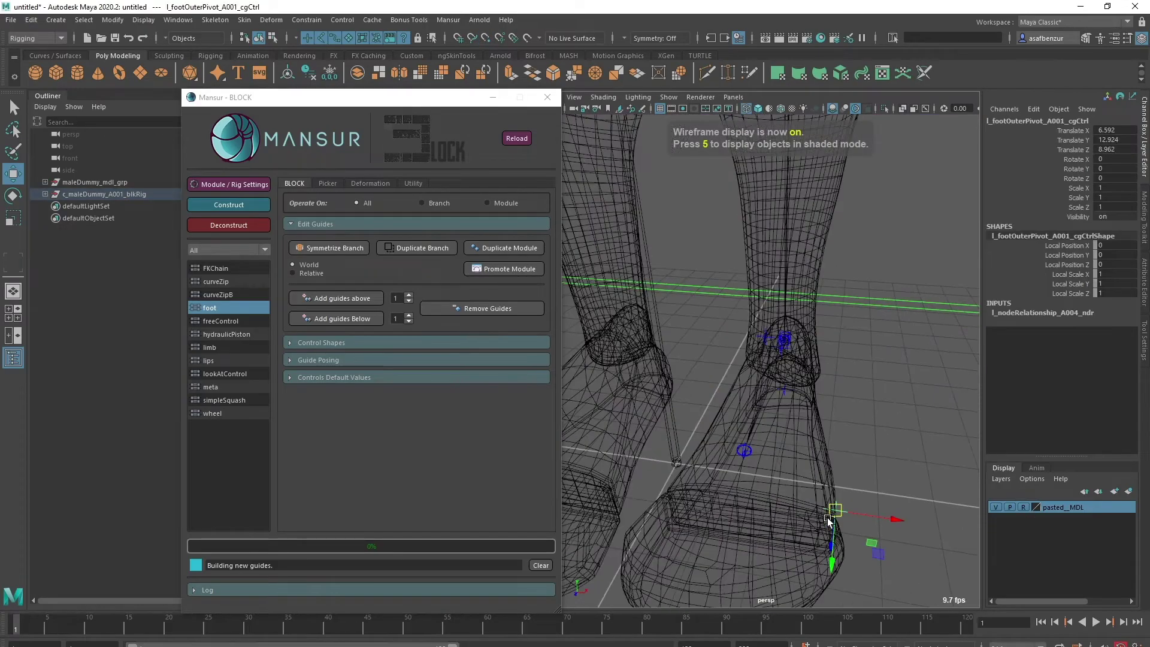
Step: Place the left foot's inner pivot guide on the foot's inner edge
click(765, 337)
alt+drag(689, 479, 723, 489)
drag(767, 339, 727, 496)
alt+drag(728, 497, 823, 479)
drag(822, 515, 813, 542)
alt+drag(792, 487, 730, 485)
alt+right_drag(880, 473, 824, 464)
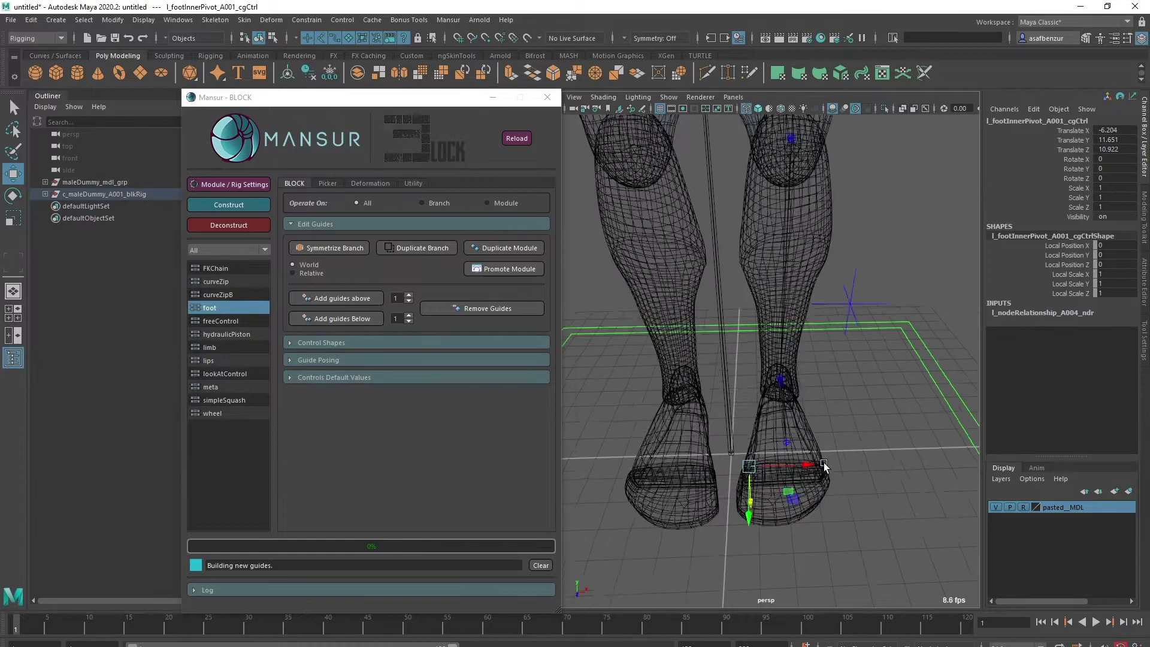
Step: Move the left foot's remaining pivot guides down onto the sole and forward toward the toes
alt+drag(823, 465, 721, 484)
alt+drag(890, 462, 838, 443)
click(838, 371)
alt+drag(838, 419, 795, 423)
drag(840, 367, 805, 421)
drag(773, 422, 649, 419)
click(696, 348)
alt+drag(718, 395, 736, 402)
drag(657, 389, 686, 458)
alt+drag(762, 482, 694, 520)
click(689, 445)
Step: Check the left foot's guide placement from the side and construct the rig
alt+drag(734, 505, 801, 487)
mouse_move(880, 454)
alt+mouse_down()
mouse_move(911, 377)
mouse_move(883, 442)
alt+mouse_up()
alt+drag(905, 512, 836, 441)
click(832, 439)
alt+right_drag(836, 441, 696, 426)
click(696, 426)
alt+drag(696, 425, 641, 422)
click(628, 433)
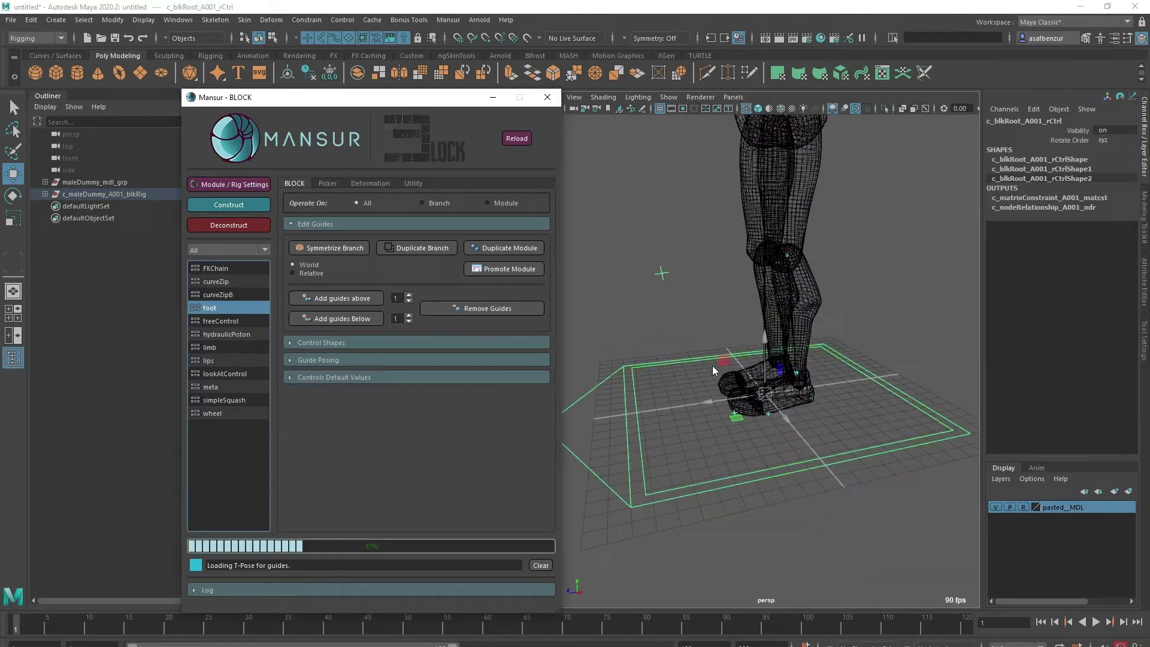
Step: Rotate the left foot roll control to about -28 in X as a test, and deconstruct the rig to its guides
alt+drag(814, 426, 777, 357)
alt+right_drag(777, 357, 761, 375)
click(781, 377)
key(e)
click(787, 385)
click(776, 367)
drag(826, 333, 802, 330)
click(868, 323)
alt+right_drag(868, 323, 834, 287)
drag(831, 277, 827, 279)
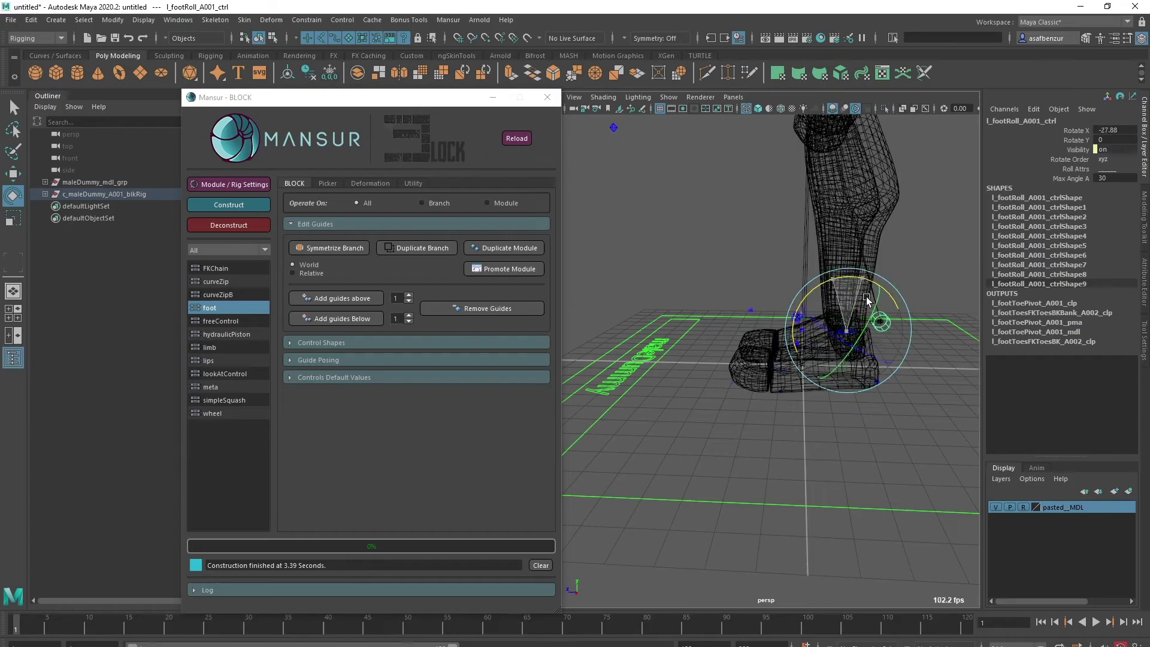
scroll(919, 248, down, 5)
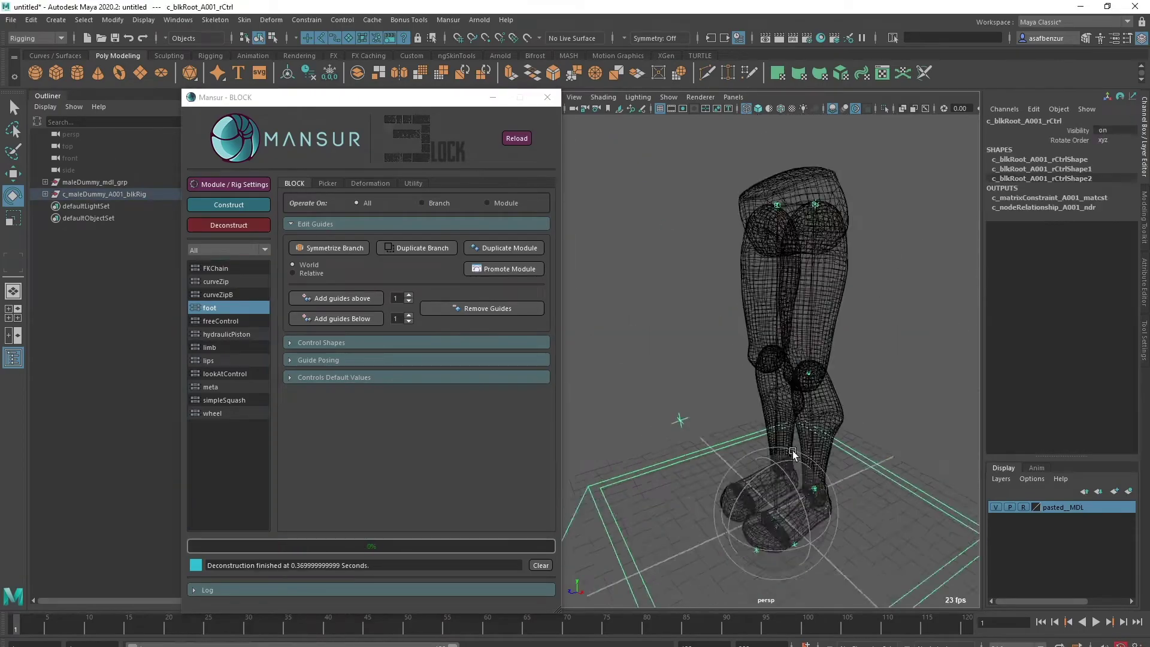
Step: Build a centered freeControl module named hip under the COG guide and raise its guide about 9.7 units to the waist
scroll(792, 450, down, 3)
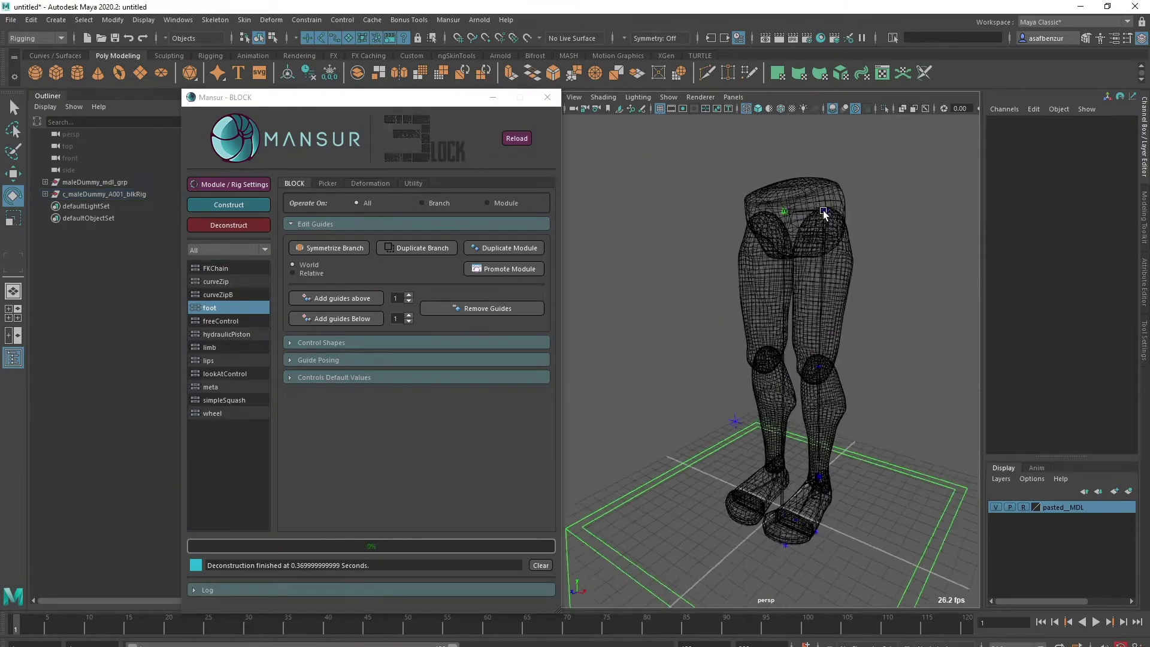
alt+drag(823, 210, 821, 392)
click(821, 392)
scroll(775, 257, up, 4)
click(748, 269)
alt+drag(775, 269, 775, 339)
double_click(231, 322)
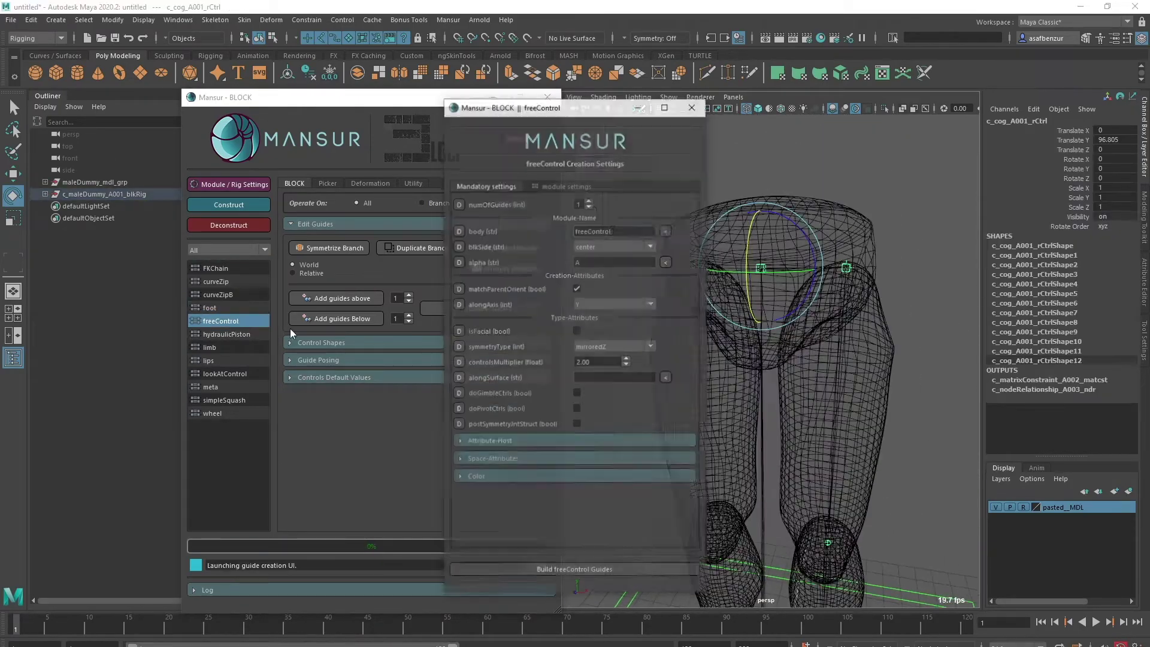
drag(622, 230, 518, 218)
click(574, 570)
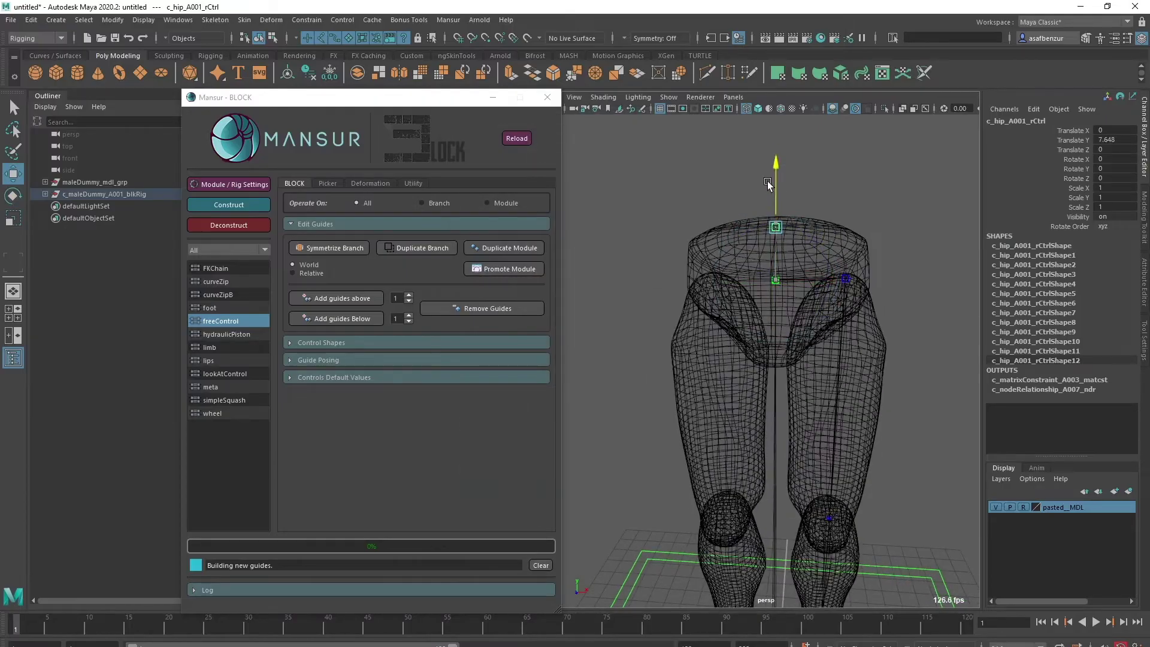
drag(850, 193, 851, 188)
Step: Parent the left leg's root guide to the hip guide
alt+drag(862, 209, 802, 237)
scroll(869, 239, up, 5)
click(870, 236)
scroll(868, 237, down, 5)
shift+click(754, 229)
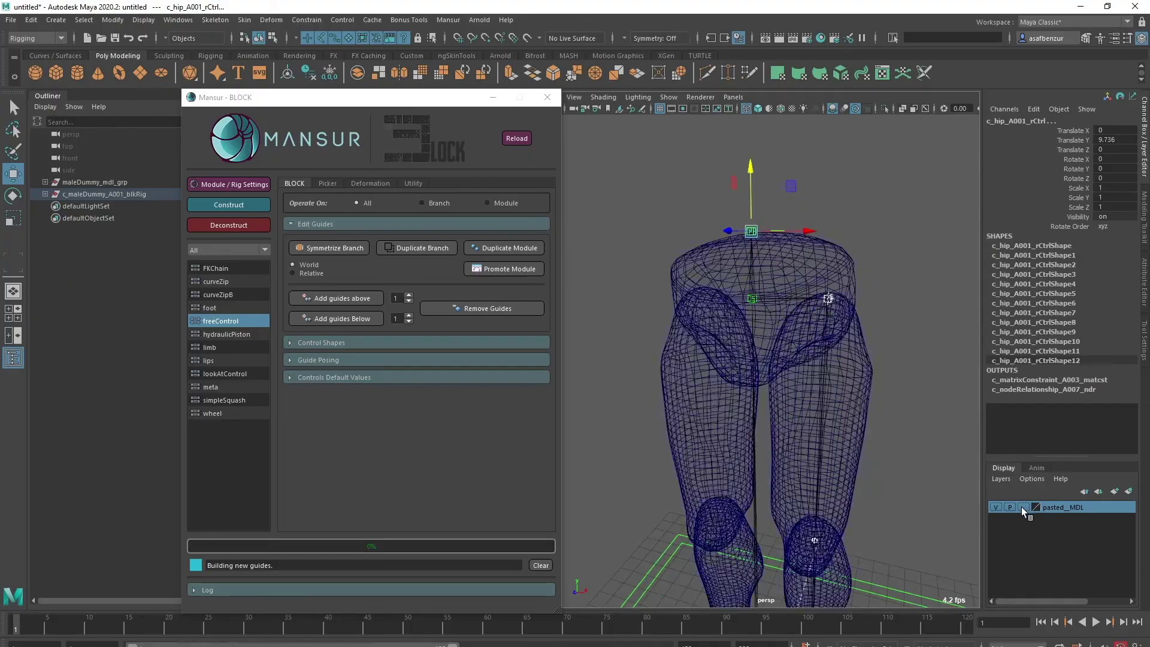
Step: Move the left leg's attribute host guide outward beside the hip with the mesh layer temporarily hidden, and template the pasted__MDL layer
click(995, 506)
scroll(859, 230, up, 1)
click(858, 269)
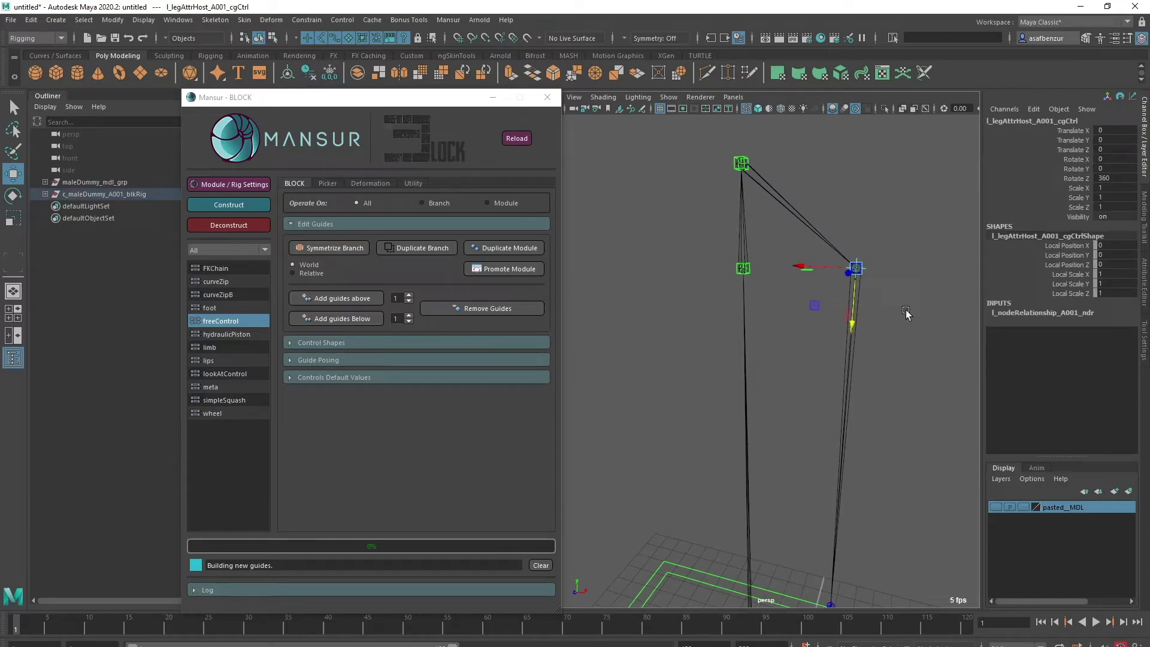
click(862, 353)
click(995, 507)
scroll(802, 359, up, 4)
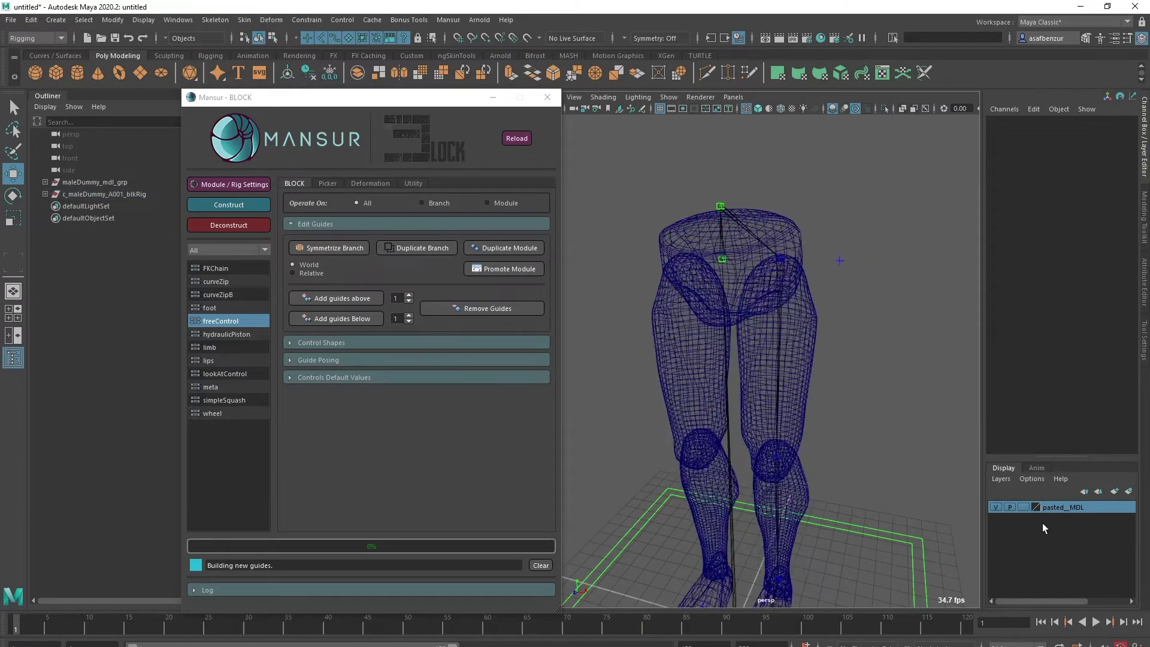
click(1024, 507)
Step: Construct the rig to test moving the COG control, and deconstruct it back to the guides
alt+drag(772, 347, 751, 390)
scroll(751, 391, down, 4)
alt+middle_drag(751, 390, 758, 358)
click(849, 462)
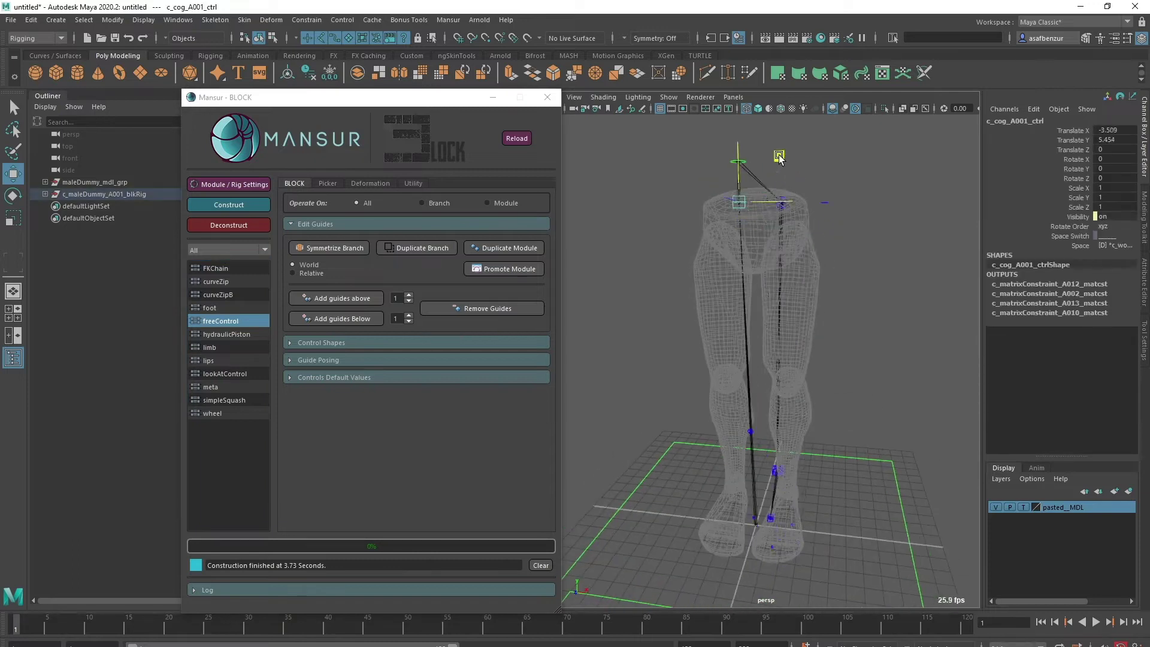
click(871, 464)
click(229, 225)
Step: Open the module settings for the left leg's root guide and apply them
scroll(827, 350, up, 3)
alt+drag(851, 347, 754, 347)
click(761, 227)
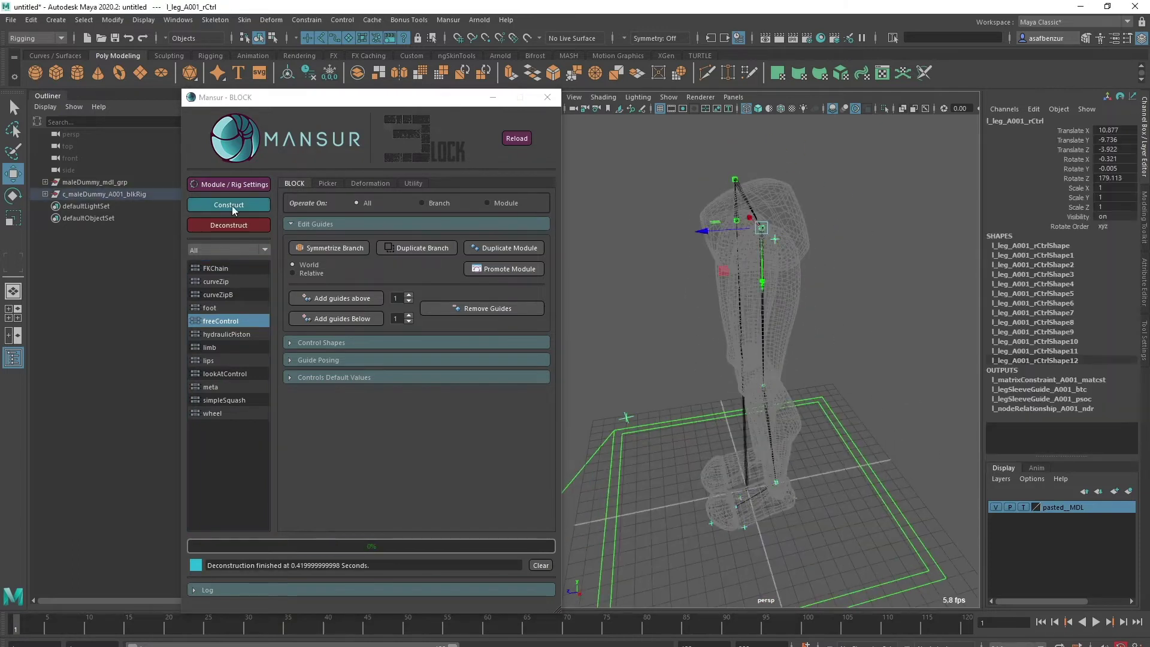
click(230, 185)
click(566, 186)
click(566, 570)
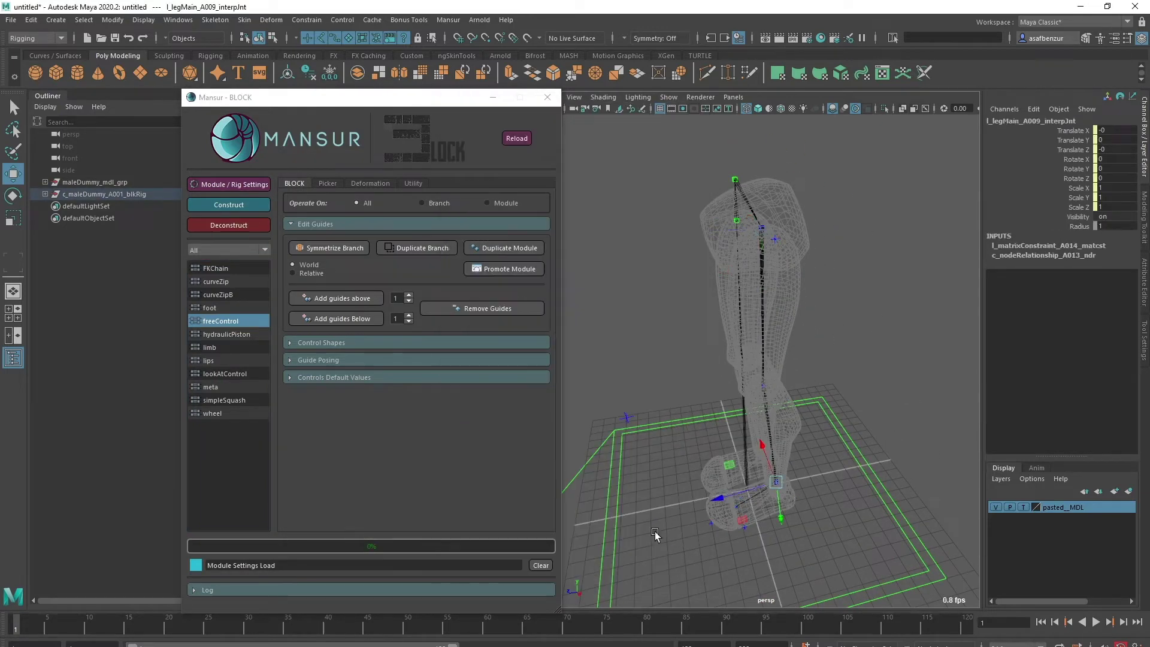
Step: Mirror the left leg and foot to the right side and construct the rig, showing the mesh shaded and untemplated with its joints
click(1022, 507)
key(5)
click(925, 108)
scroll(862, 331, up, 3)
click(862, 443)
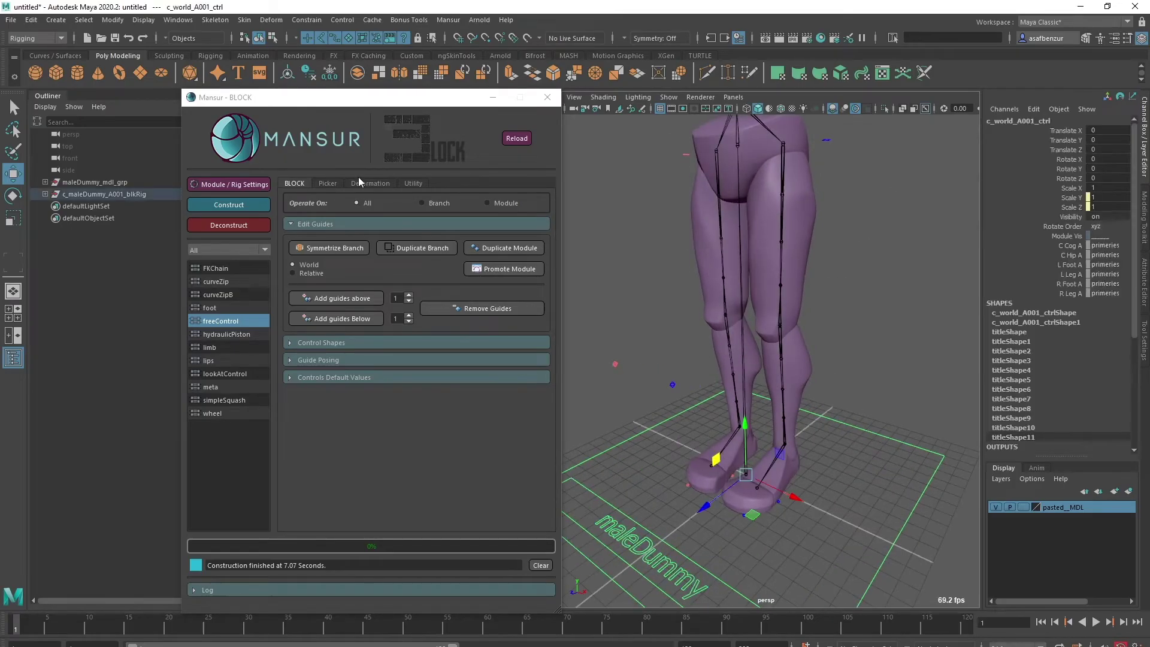
Step: Bind the lower body mesh to the rig's skinning joints
click(370, 183)
click(329, 223)
scroll(729, 318, down, 2)
shift+click(728, 317)
click(242, 21)
click(259, 47)
Step: Start painting skin weights on c_lowerBody_geo and check the influence of the upper left leg joints, including l_legMain_A002_interpJnt
click(810, 283)
alt+drag(811, 283, 799, 271)
click(798, 271)
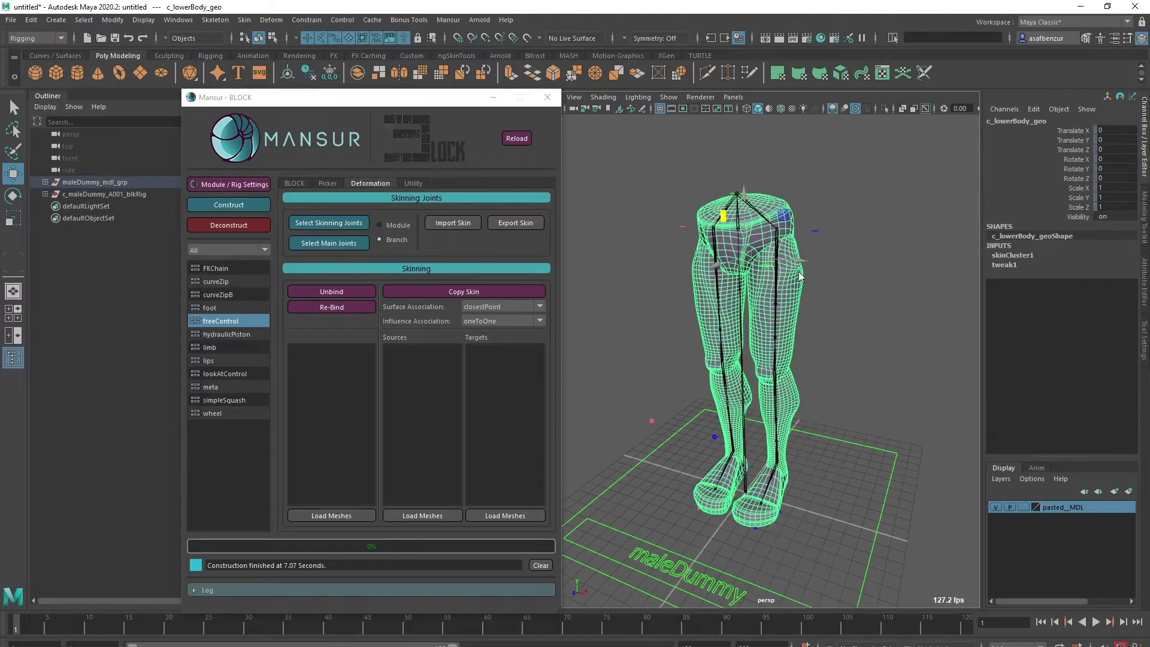
right_drag(798, 273, 952, 437)
alt+drag(752, 308, 772, 288)
scroll(752, 308, up, 5)
click(943, 204)
click(946, 214)
alt+drag(839, 246, 772, 245)
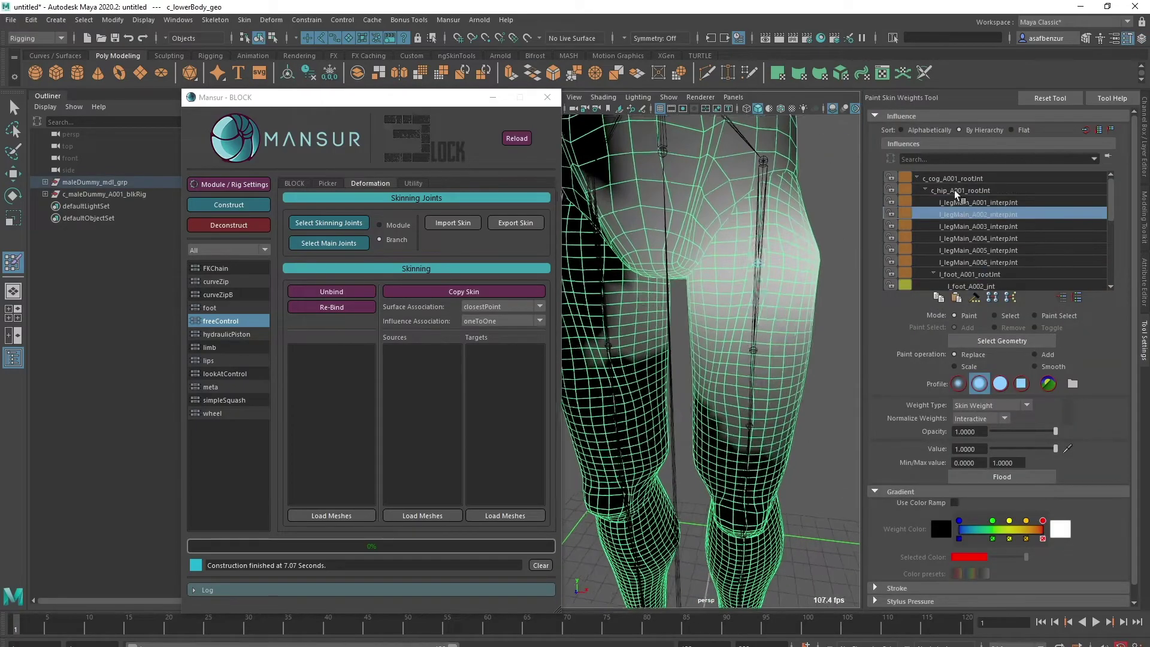
Step: Flood all vertices of the pelvis piece with a weight of 1 for the hip root joint
click(957, 191)
key(w)
right_drag(734, 231, 680, 233)
double_click(721, 250)
key(y)
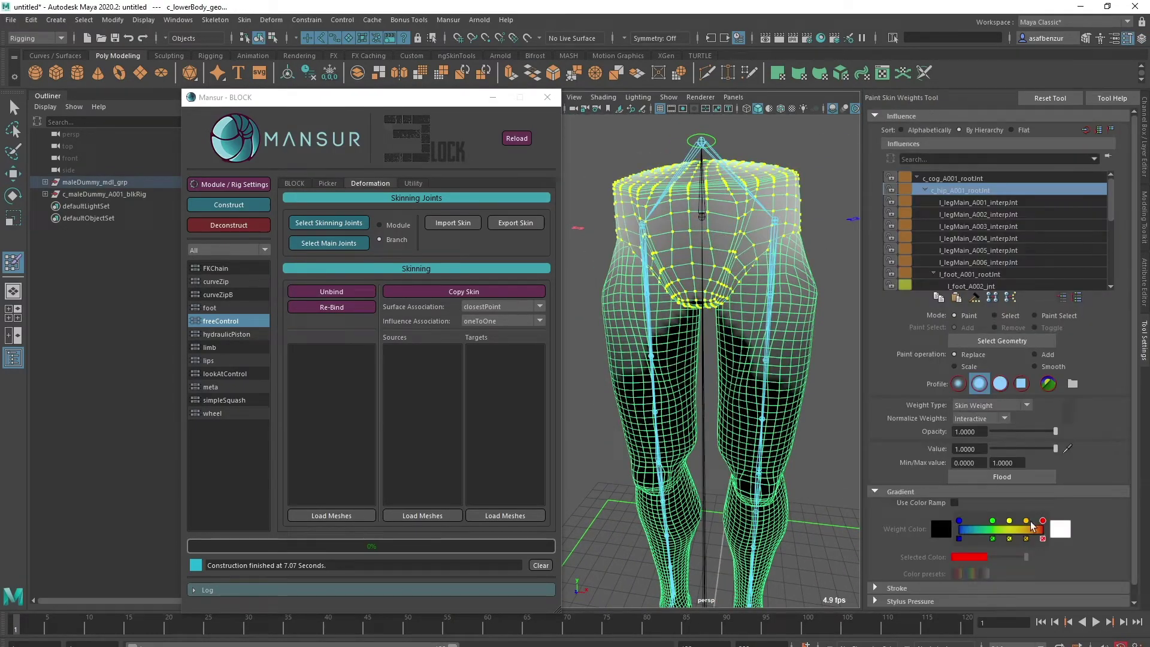
click(1002, 478)
Step: Select a vertex at the top of the left thigh, grow the selection, and choose l_legMain_A001_interpJnt as the weight-painting influence
alt+drag(828, 428, 739, 431)
key(w)
scroll(773, 263, up, 5)
right_drag(774, 257, 728, 259)
scroll(746, 269, down, 5)
click(735, 257)
key(q)
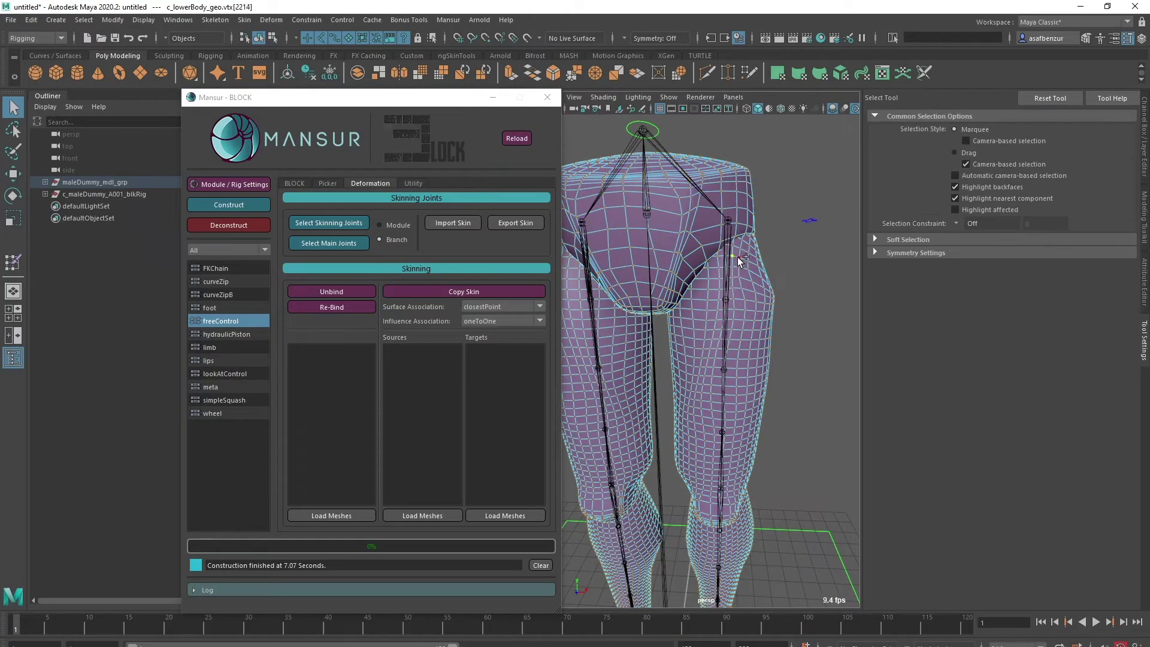
key(shift+period)
key(shift+period)
key(shift+period)
key(shift+period)
scroll(730, 270, down, 3)
key(y)
scroll(655, 302, up, 3)
click(961, 200)
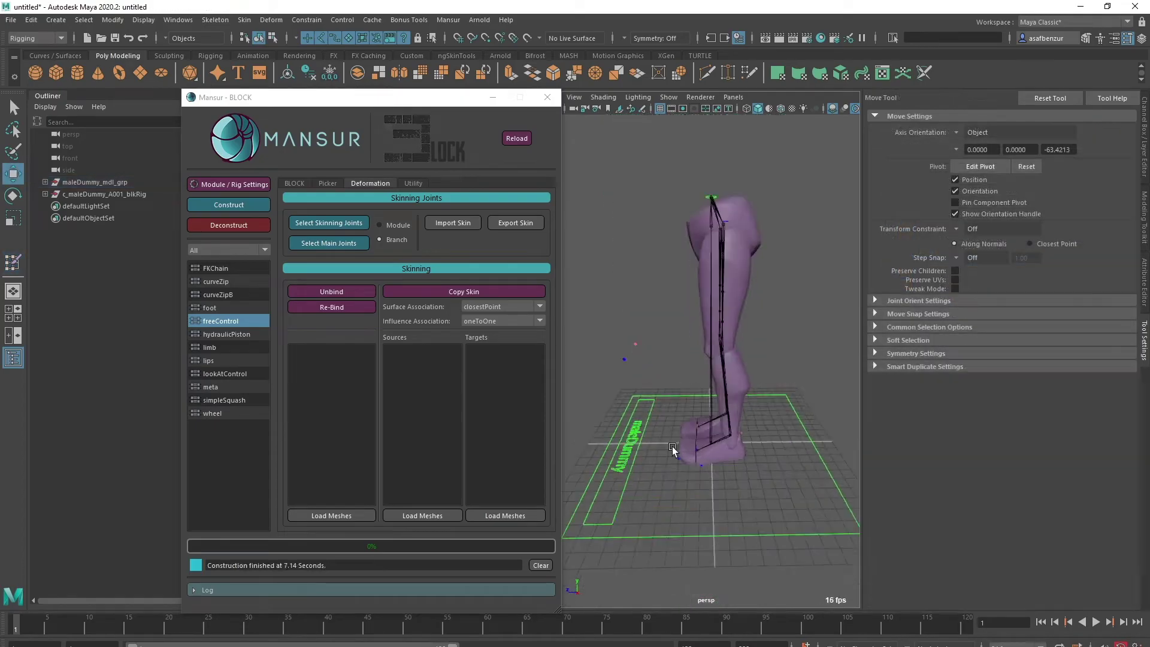
Step: Lift and rotate the left leg's IK target control in wireframe to test the skinning, and undo the pose
key(4)
key(f)
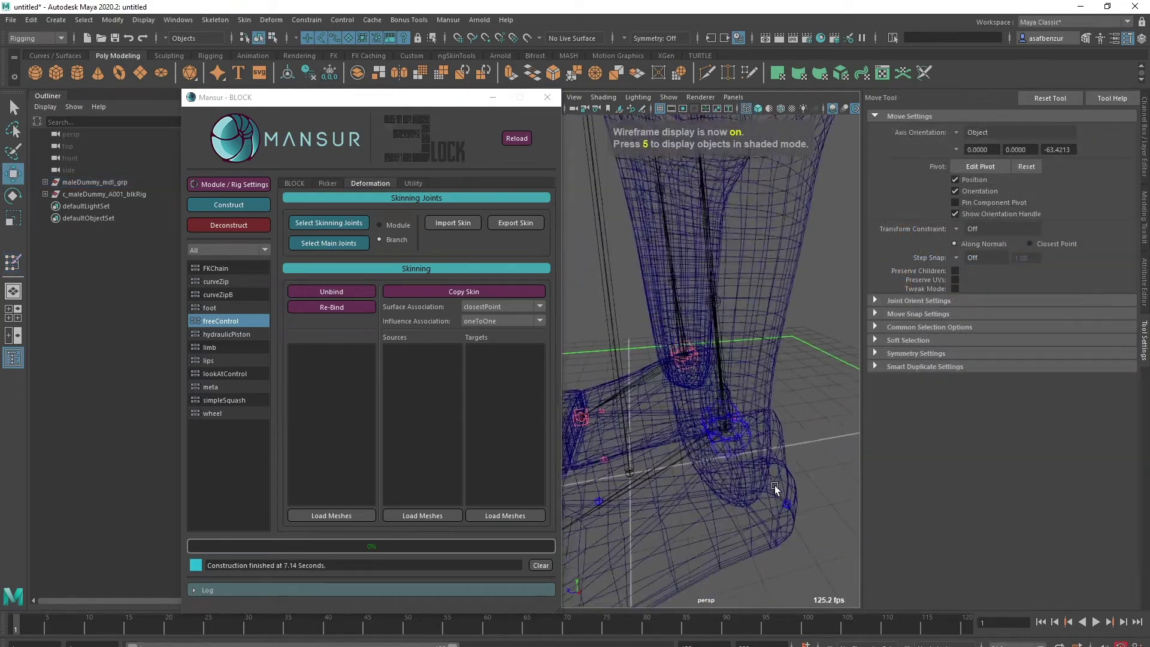
scroll(709, 445, down, 6)
drag(685, 426, 680, 367)
alt+middle_drag(680, 366, 675, 400)
key(e)
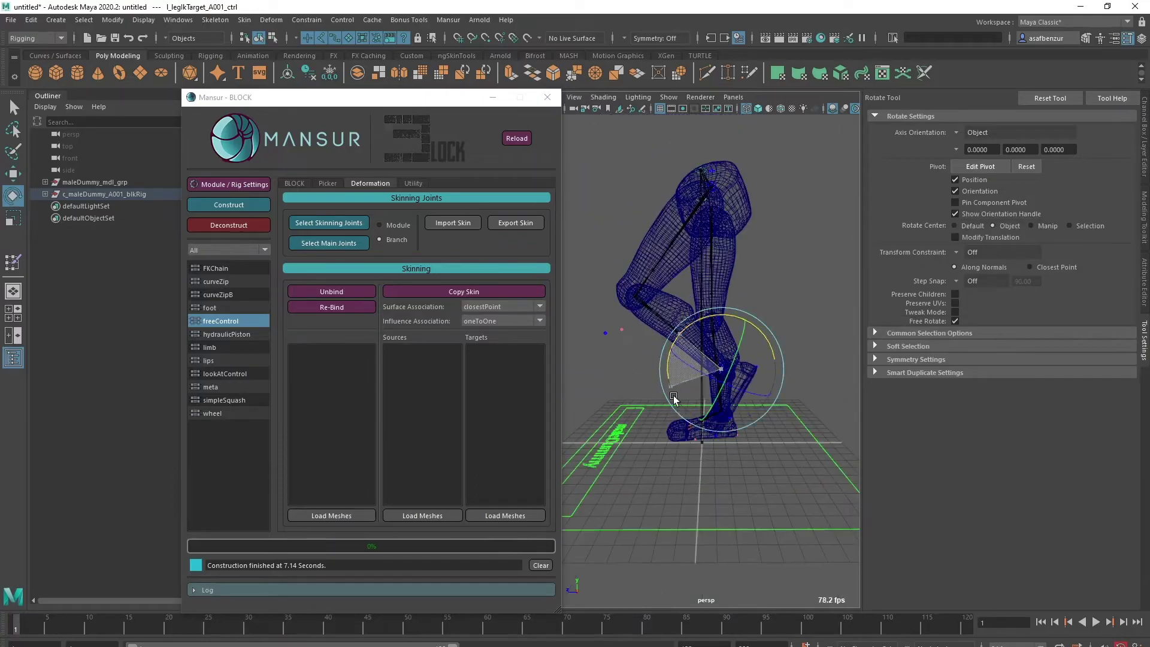
alt+drag(674, 399, 744, 487)
key(ctrl+z)
key(ctrl+z)
Step: Select the hip control and, in component selection mode, select the control vertices of its shape
scroll(744, 487, up, 5)
click(713, 309)
scroll(708, 334, down, 5)
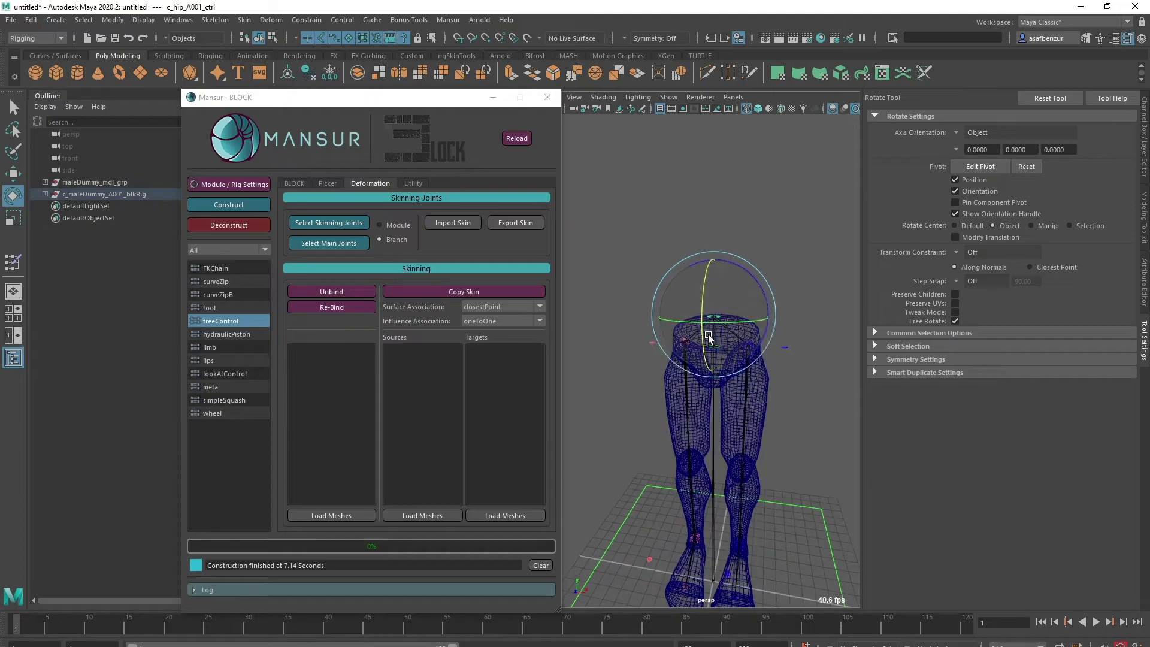
key(F8)
drag(677, 299, 745, 354)
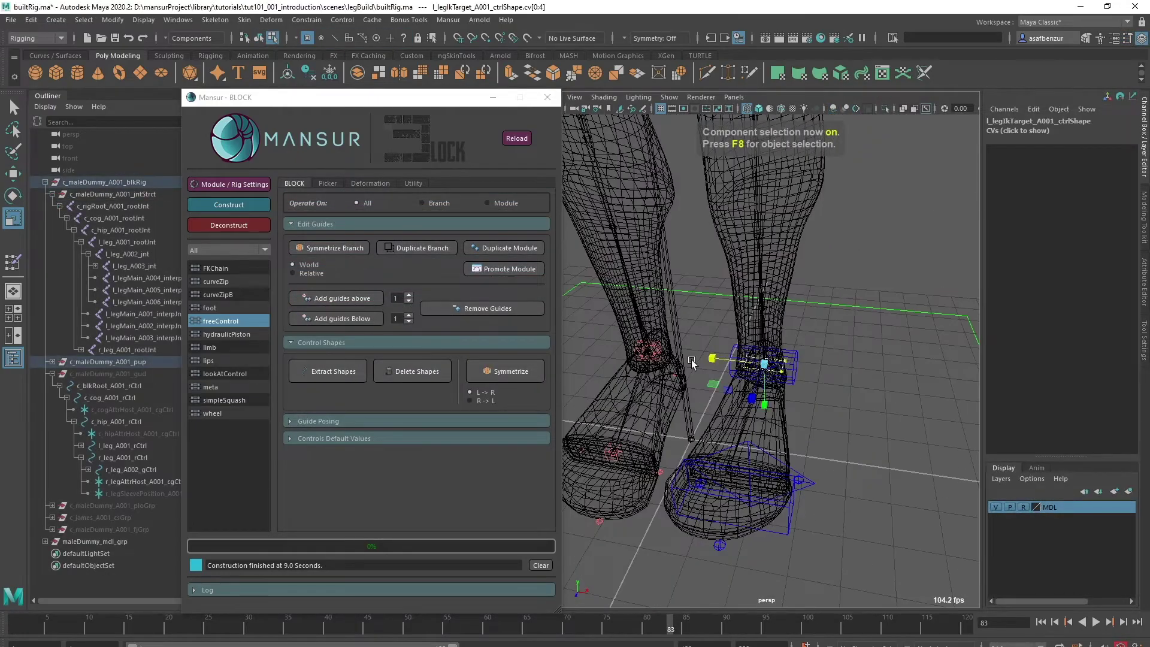
Step: Move and scale the control vertices of the left leg's IK target control shape to frame the left foot, and return to object selection
alt+drag(789, 496, 713, 437)
key(w)
drag(775, 413, 774, 458)
alt+drag(774, 458, 772, 491)
key(r)
drag(722, 366, 720, 468)
key(w)
alt+drag(720, 468, 771, 486)
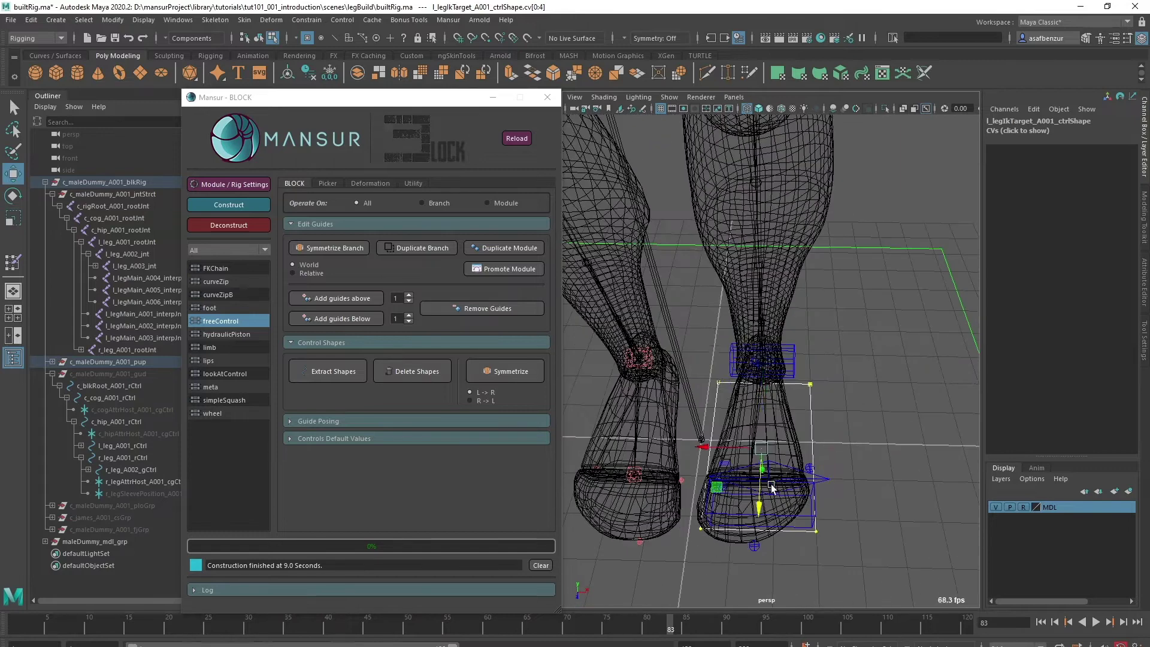
alt+drag(762, 419, 733, 386)
key(w)
alt+drag(693, 424, 734, 416)
key(F8)
click(868, 494)
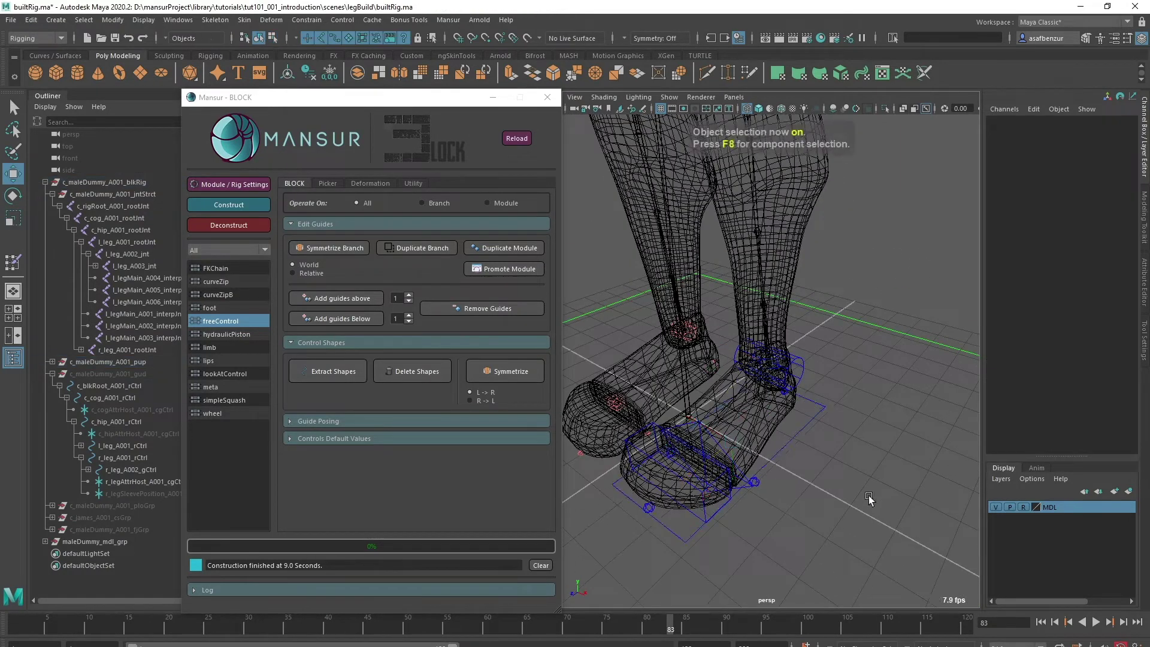
Step: Select the world control in shaded display and symmetrize the rig's control shapes from left to right
key(5)
alt+right_drag(868, 494, 759, 471)
alt+drag(759, 471, 824, 385)
click(824, 386)
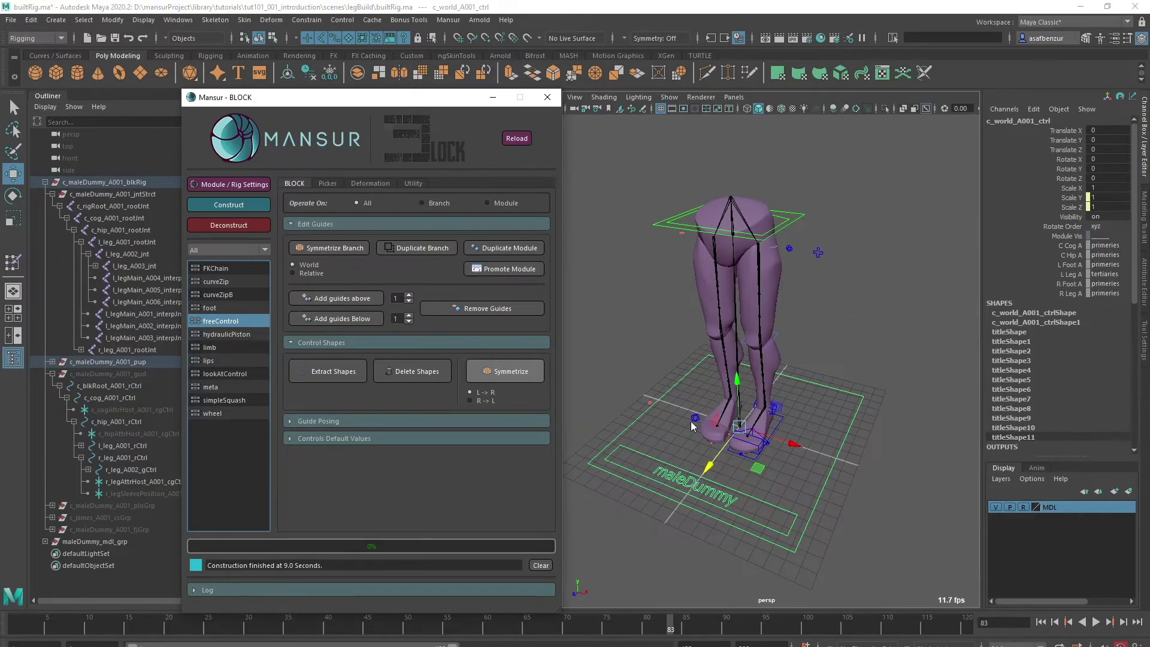
alt+drag(865, 311, 884, 314)
click(801, 418)
alt+drag(800, 418, 777, 402)
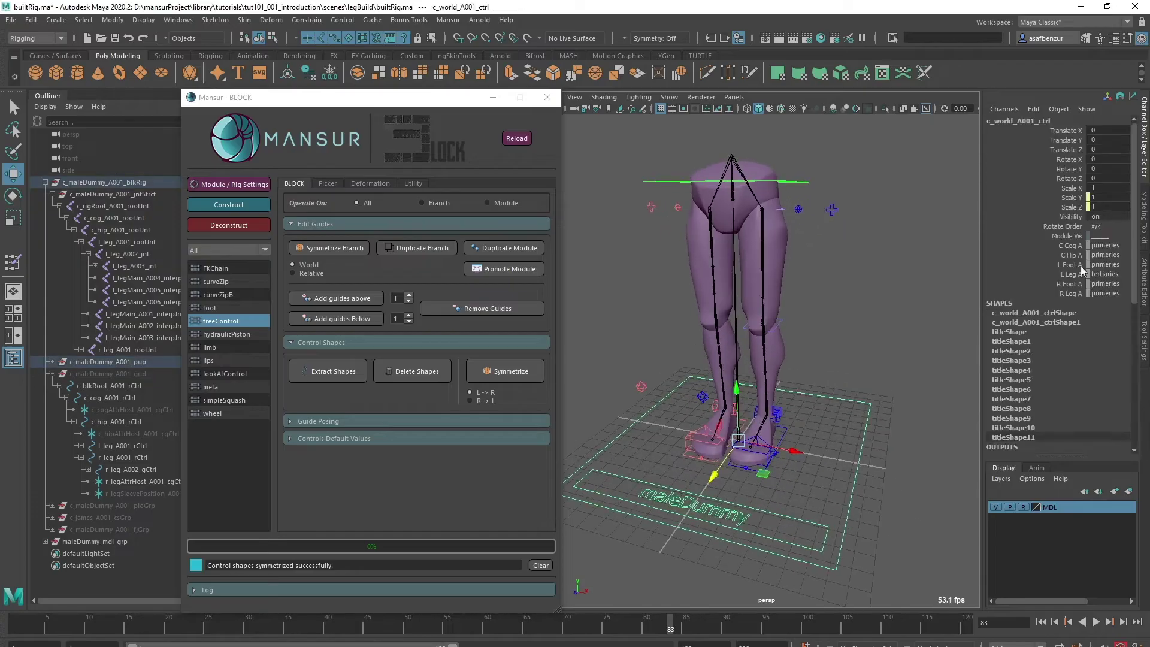
Step: Set the L Leg A module visibility to primeries on the world control and extract the control shapes
click(1082, 297)
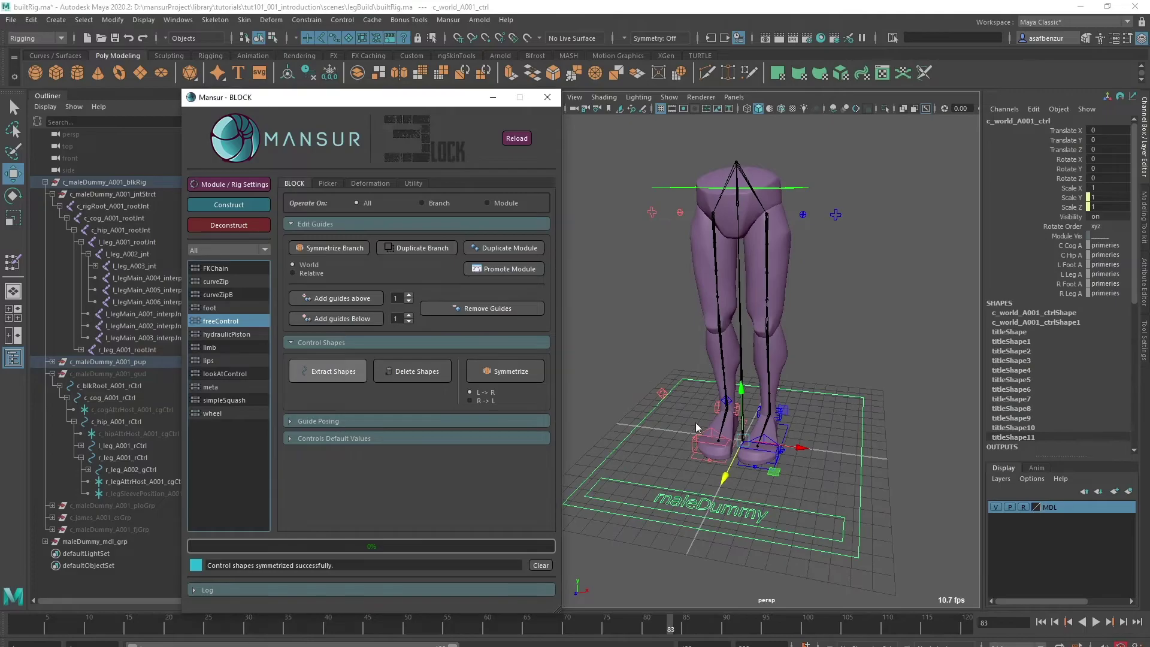
alt+drag(695, 422, 722, 432)
Step: Move and rotate the left leg's IK target control to test its new shape, and undo the pose
click(792, 439)
key(e)
key(w)
drag(707, 430, 688, 431)
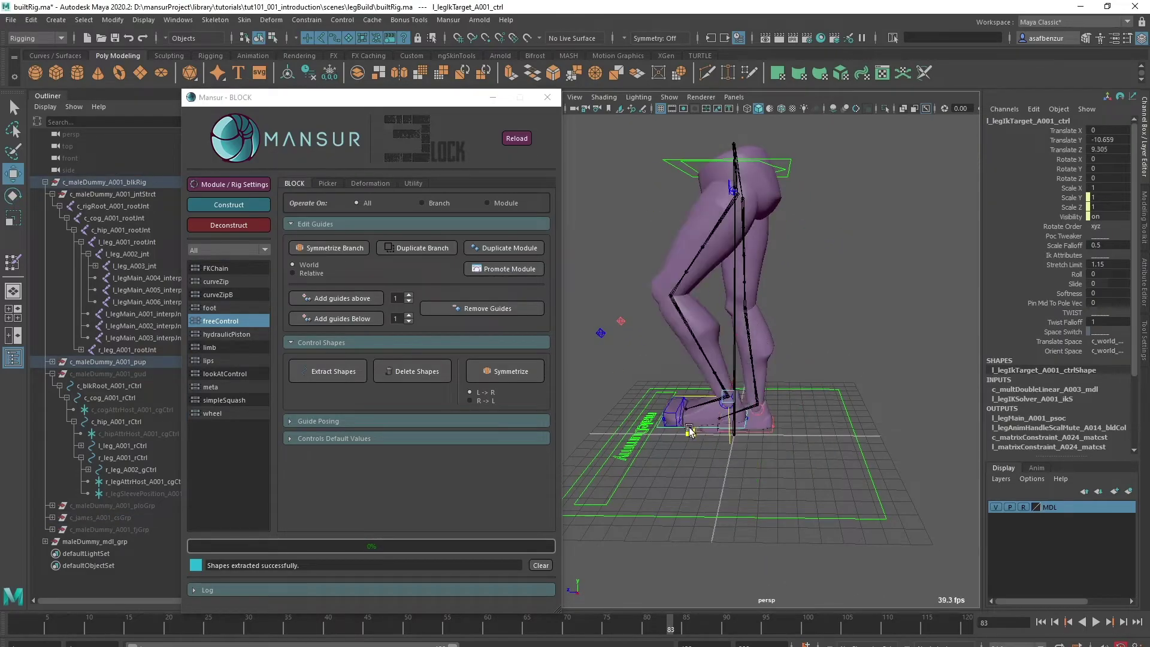
key(e)
drag(728, 374, 693, 383)
key(ctrl+z)
key(ctrl+z)
key(ctrl+z)
key(ctrl+z)
Step: Select the world control and deconstruct the rig back to its guides
alt+drag(749, 407, 802, 410)
click(826, 413)
click(229, 225)
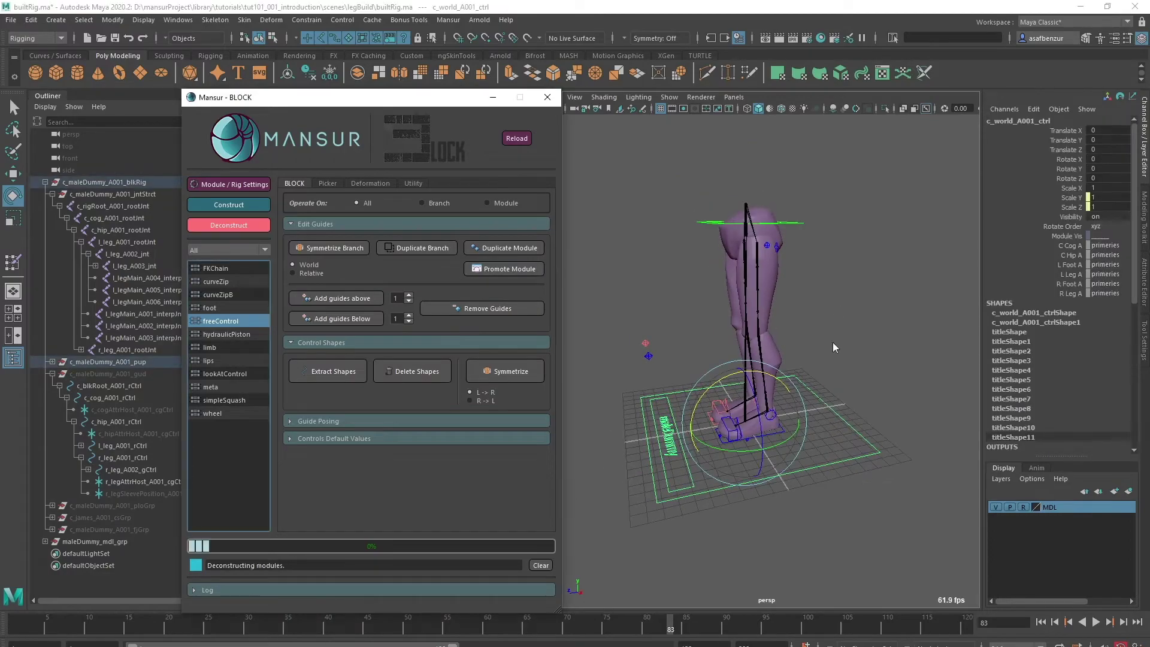
Step: Select the left leg's guide in wireframe and update the tweakers/bendy-Limbs options in its limb module settings
scroll(737, 322, up, 3)
alt+drag(738, 322, 822, 402)
key(4)
click(837, 235)
click(229, 185)
click(568, 186)
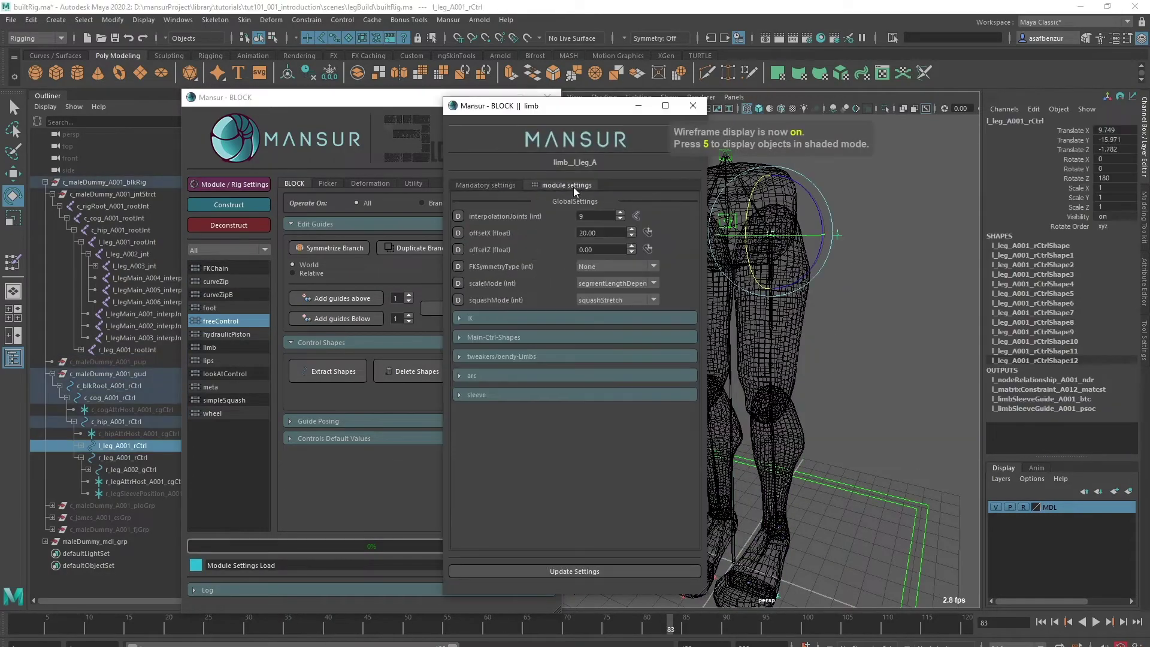
click(541, 358)
click(599, 572)
Step: Select the right leg's guide and update the tweakers/bendy-Limbs options in its limb module settings
click(850, 467)
alt+drag(850, 467, 796, 479)
click(649, 210)
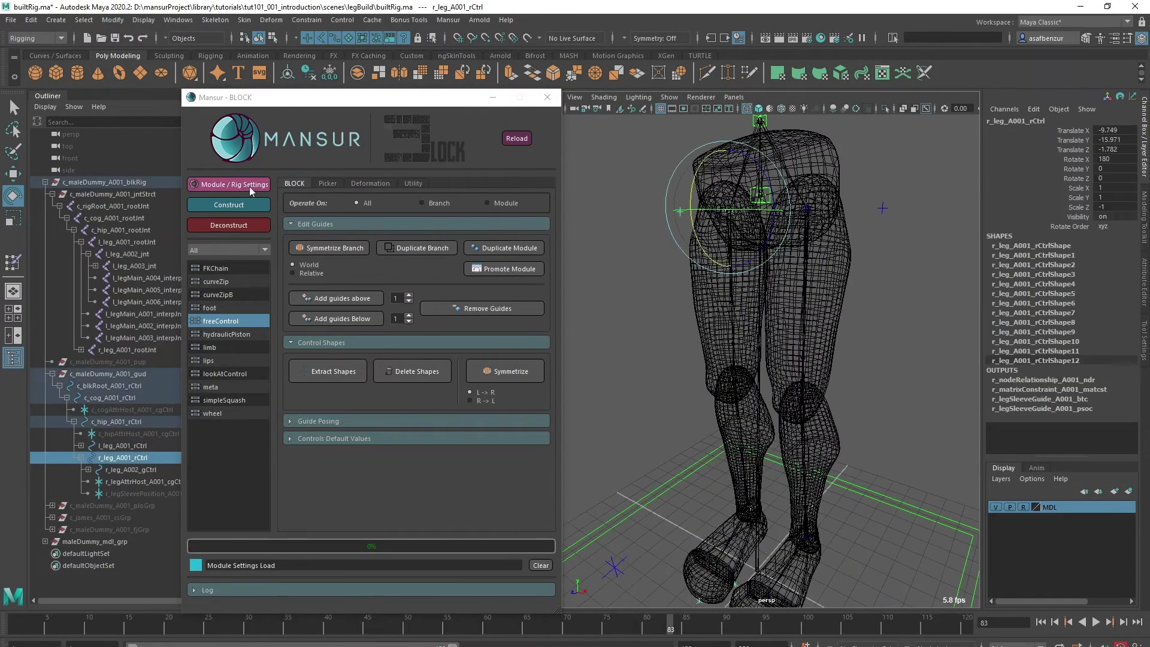
click(249, 186)
click(563, 185)
click(515, 357)
click(568, 570)
Step: Construct the rig from its block root guide in shaded display and show the leg modules' tweak controls
click(112, 385)
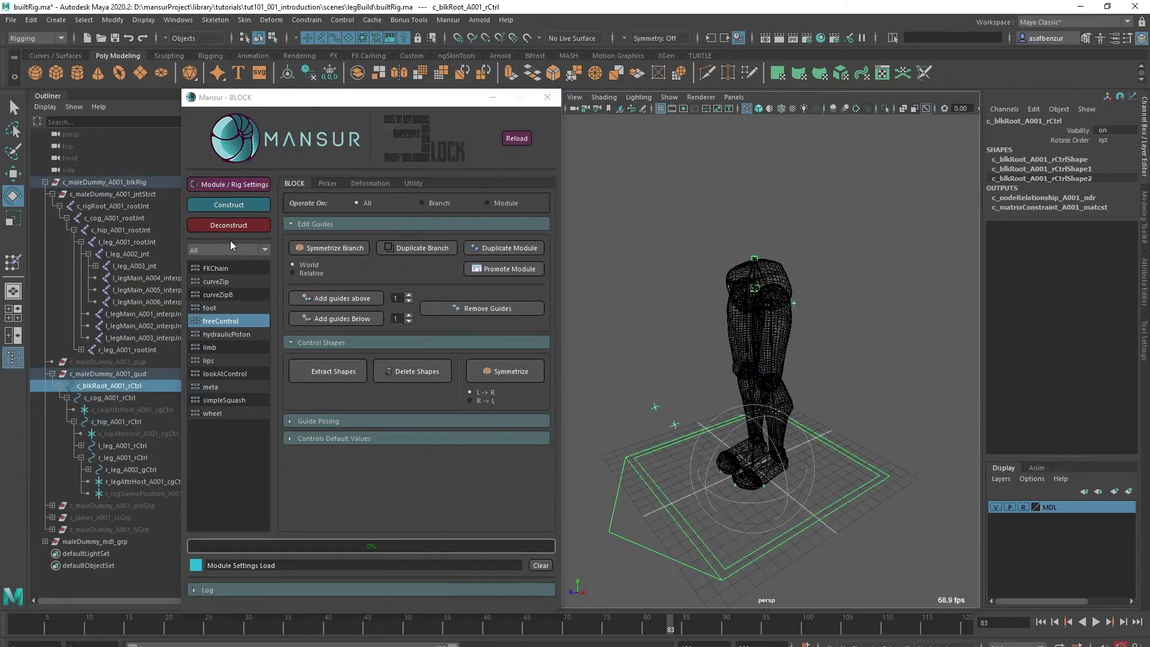
key(5)
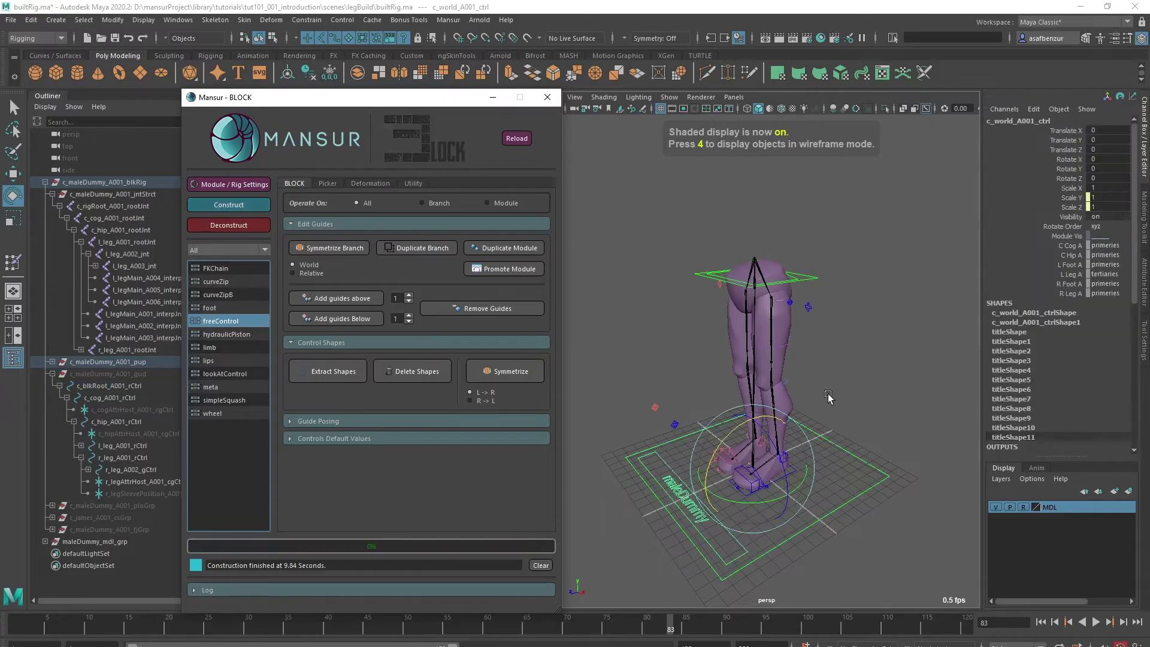
click(1097, 340)
click(862, 365)
Step: Move the left leg's IK target control to about -19.6 in Y and 13.9 in Z to bend the knee
alt+drag(779, 390, 712, 368)
click(728, 523)
key(w)
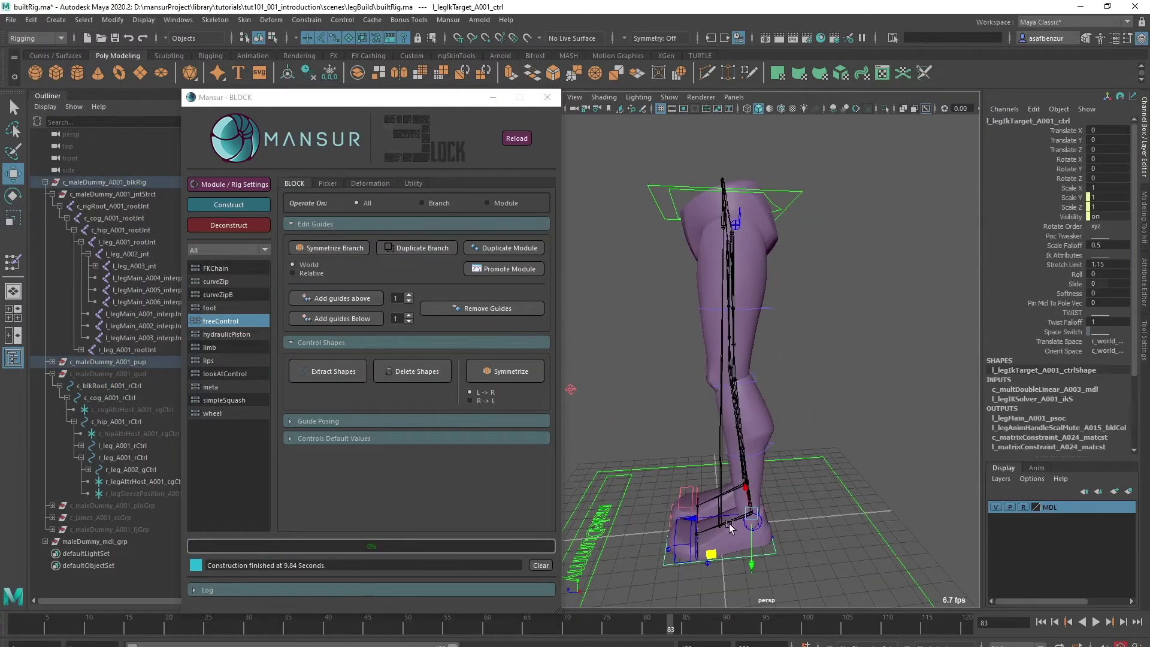
drag(711, 553, 662, 497)
Step: Pull the left leg's shin, thigh and knee tweak controls to test the bendy limb, and undo these deformations
click(671, 392)
drag(637, 410, 625, 416)
drag(656, 259, 636, 232)
click(609, 343)
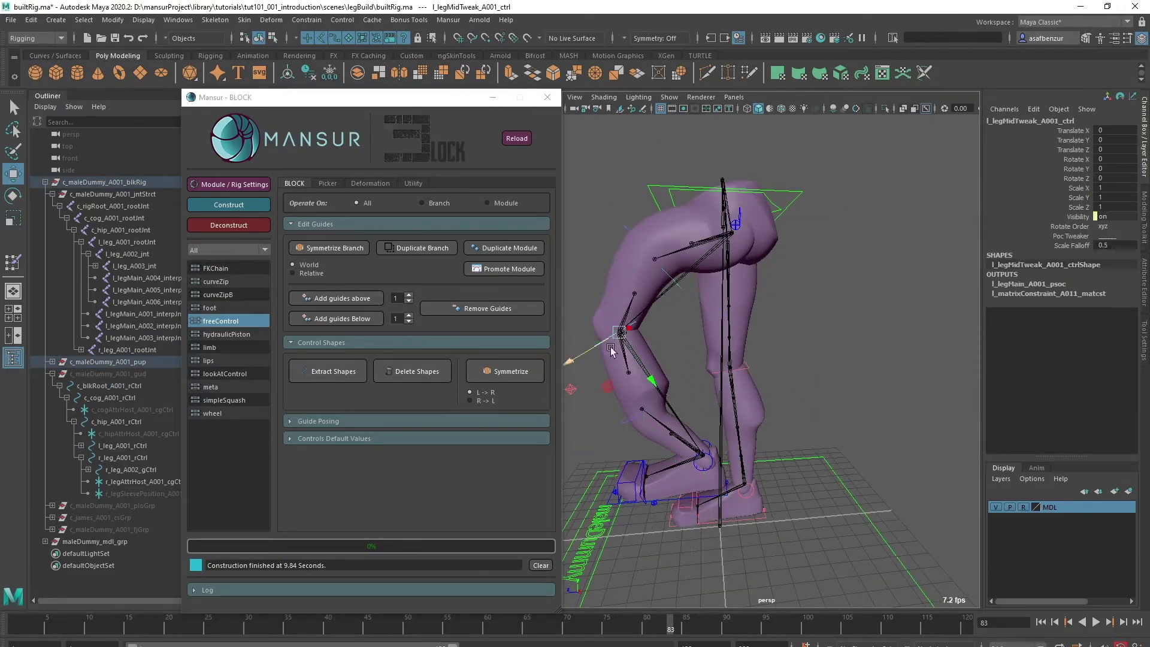
drag(579, 377, 609, 407)
key(ctrl+z)
key(ctrl+z)
key(ctrl+z)
key(ctrl+z)
key(ctrl+z)
key(ctrl+z)
Step: Select the left leg's IK target control at the raised foot
alt+drag(712, 463, 735, 478)
click(672, 500)
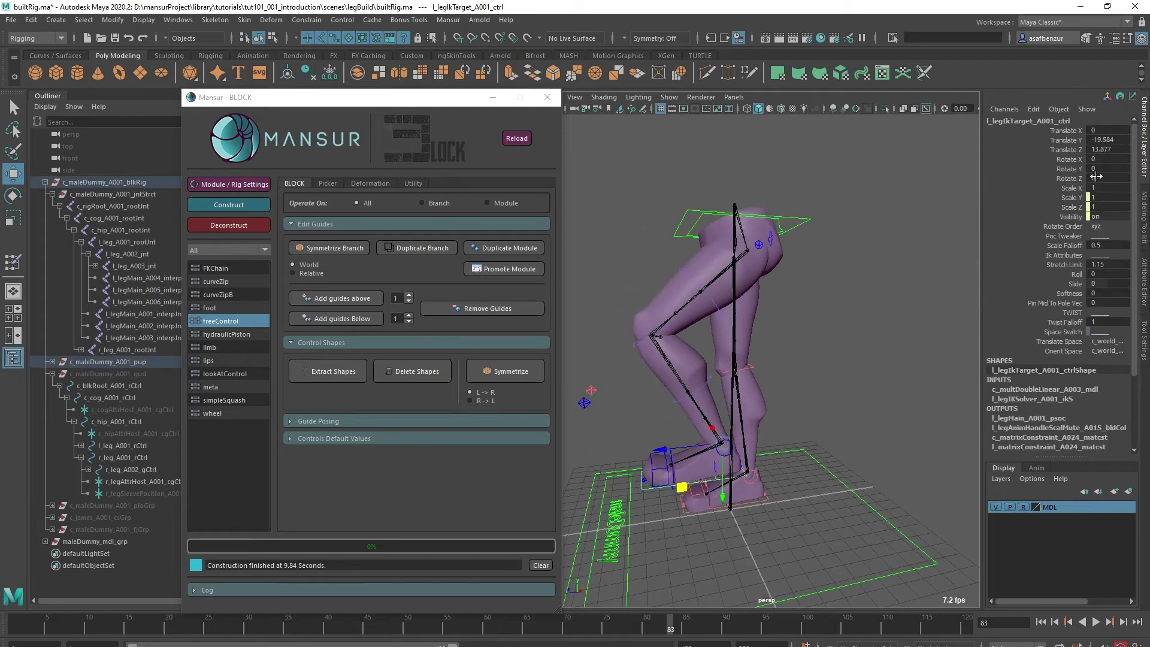